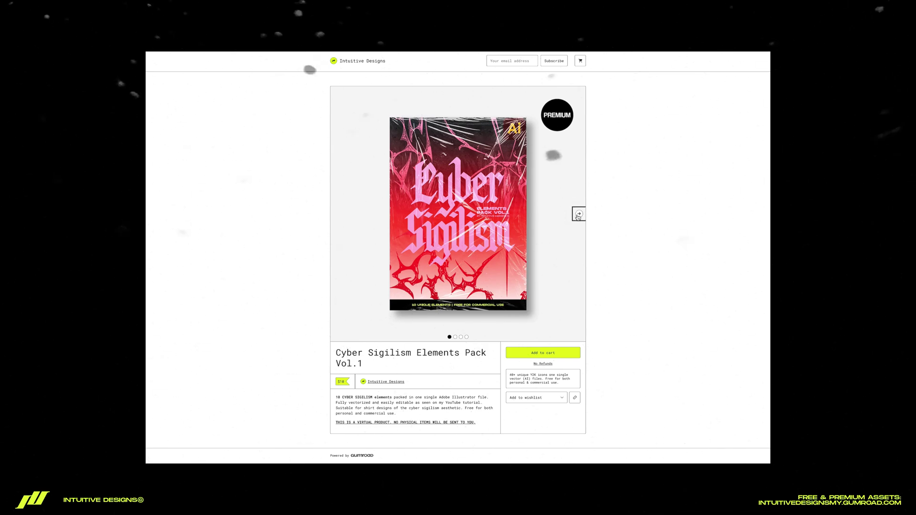
Browse the preview images of the Cyber Sigilism Elements Pack Vol.1 product page
click(578, 214)
click(578, 214)
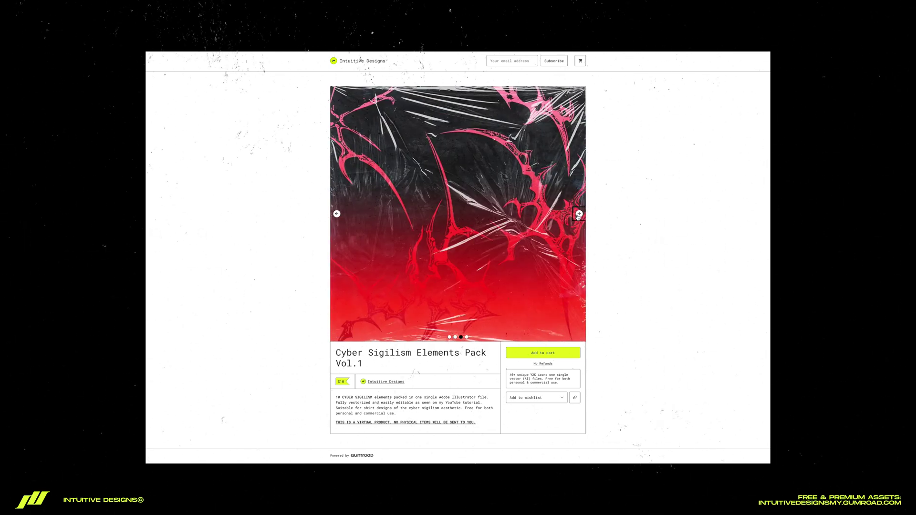
click(579, 215)
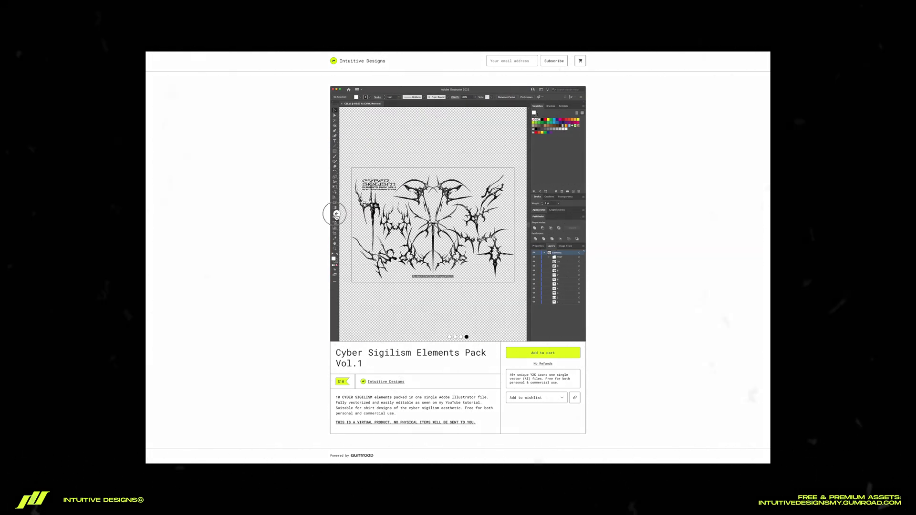
click(336, 214)
click(337, 214)
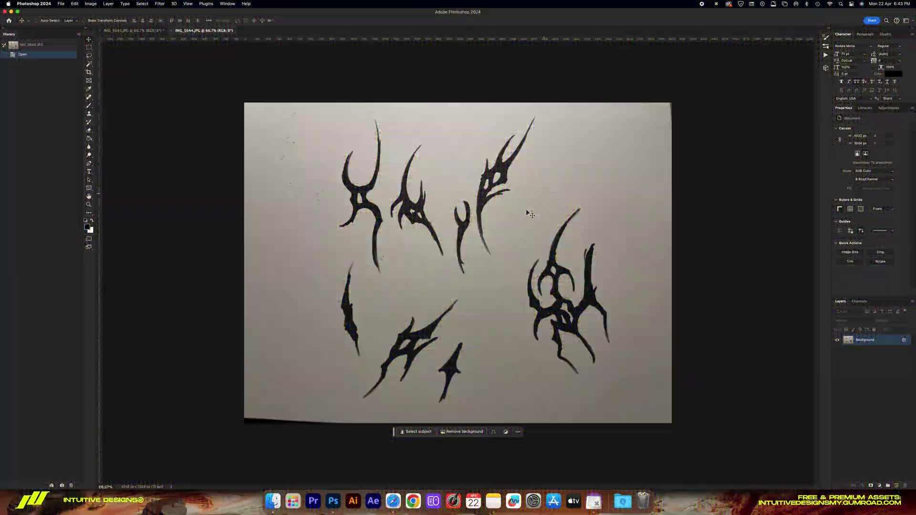
Add a new empty layer above the sketch photo and activate the standard Pen tool
key(super+1)
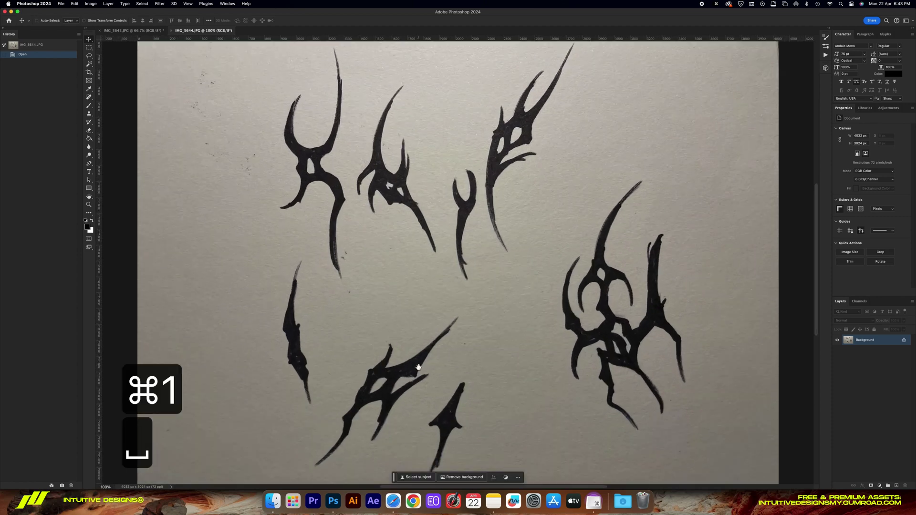
drag(417, 374, 472, 289)
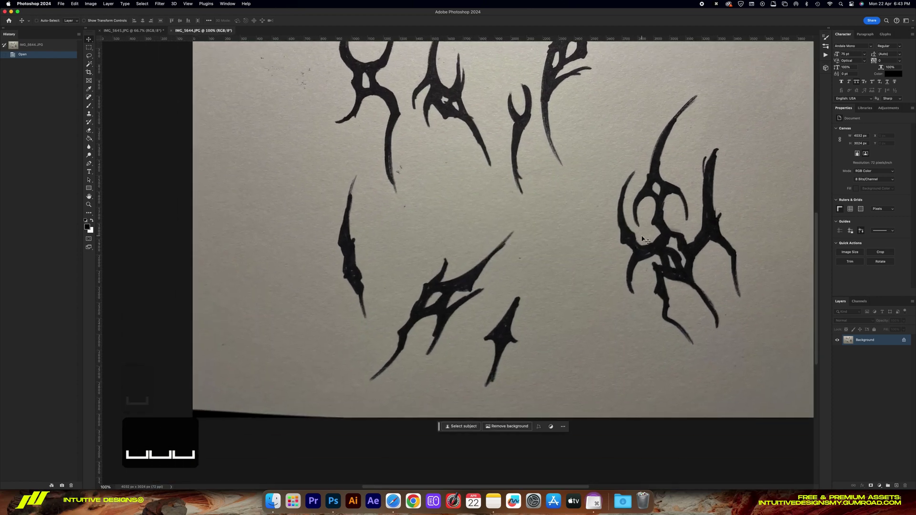
drag(672, 212, 617, 304)
drag(455, 329, 517, 255)
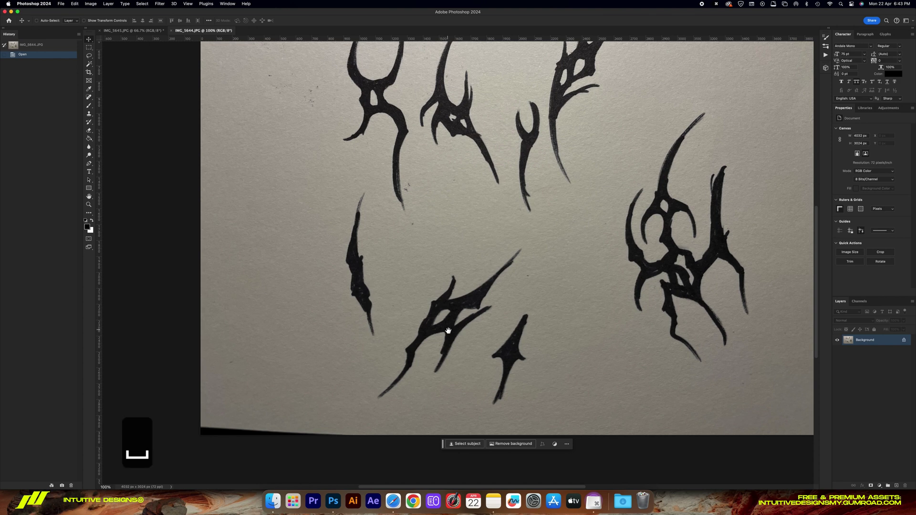
drag(439, 327, 409, 323)
key(super+shift+alt+n)
key(p)
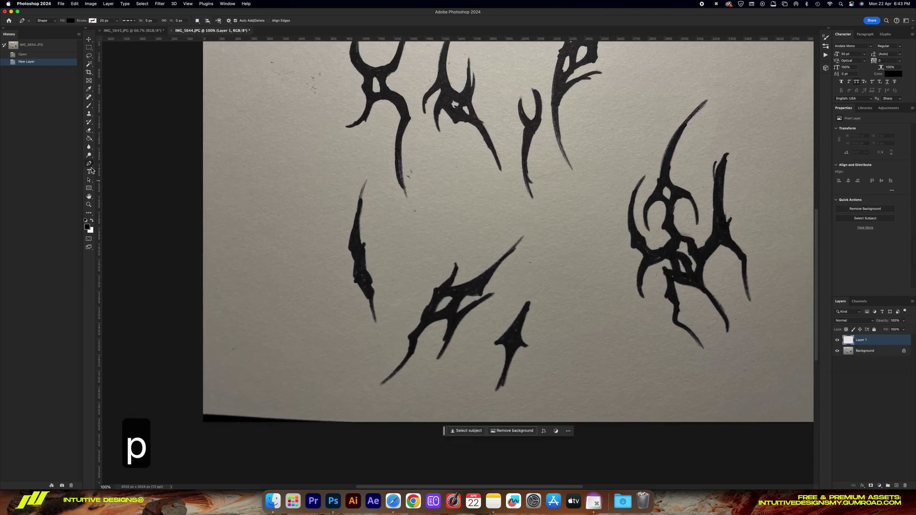
right_click(90, 165)
click(117, 164)
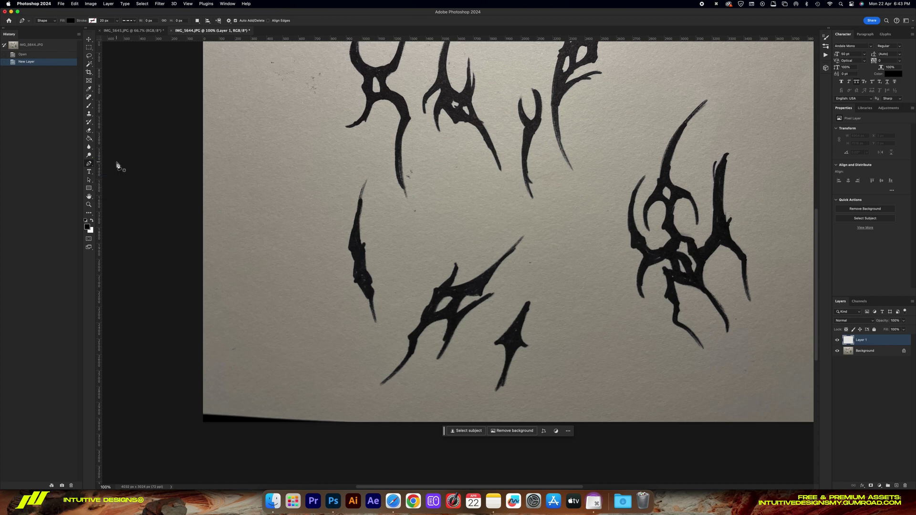
Check the fill and stroke colour options for the pen shape
click(70, 22)
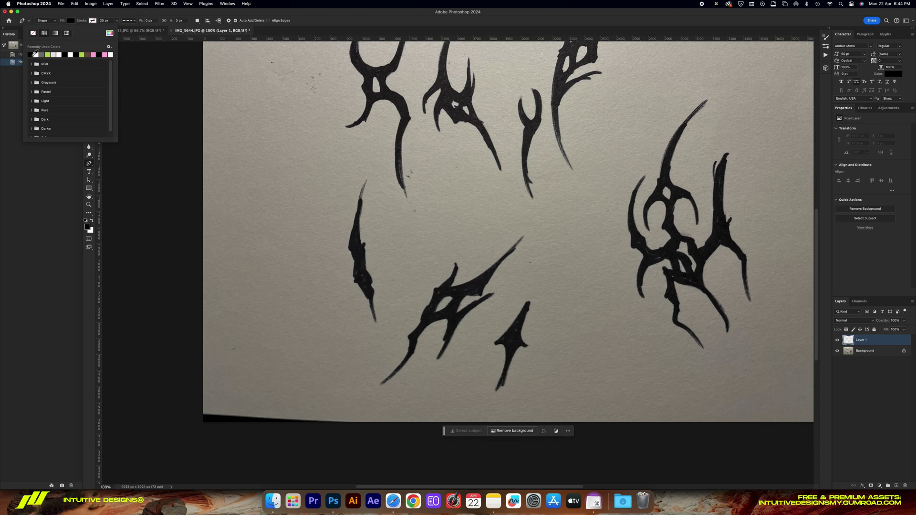
click(94, 21)
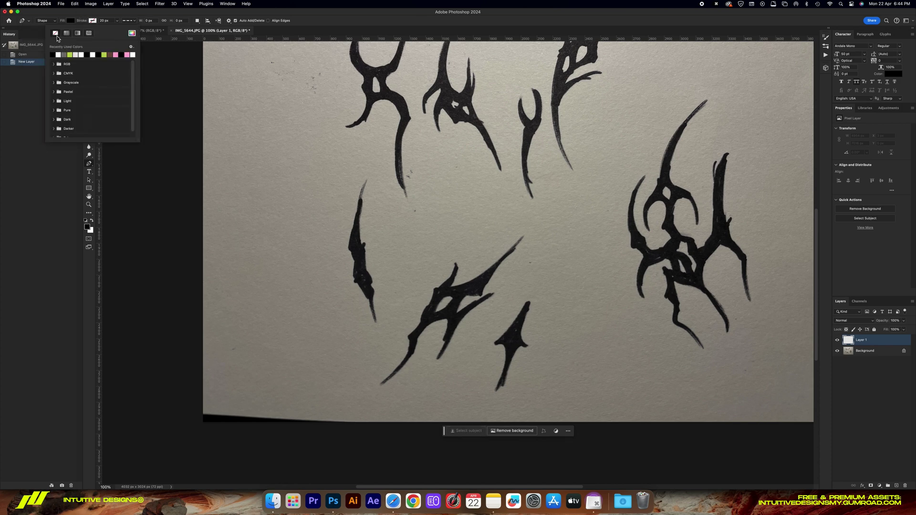
click(90, 19)
Start tracing the lower middle sketch with the Pen tool, from its long pointed tip along the upper edge to the small spike's tip
key(super+plus)
click(568, 127)
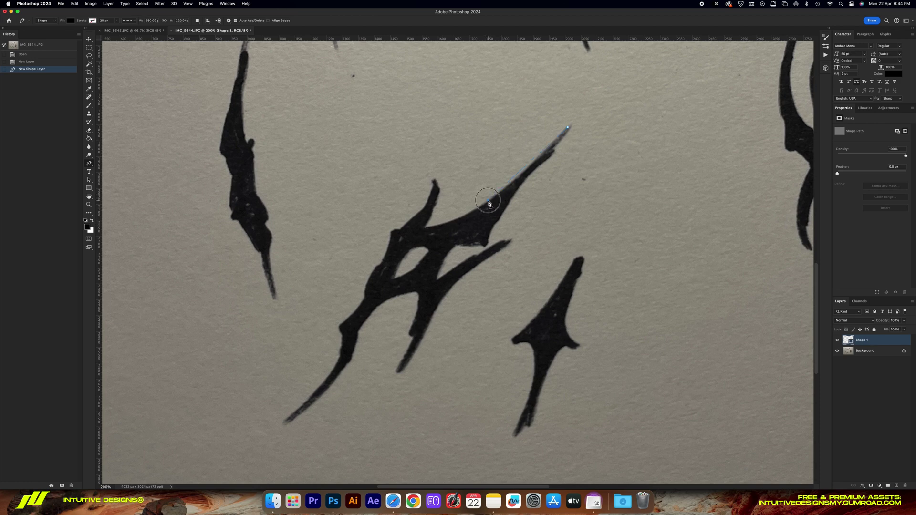
click(462, 219)
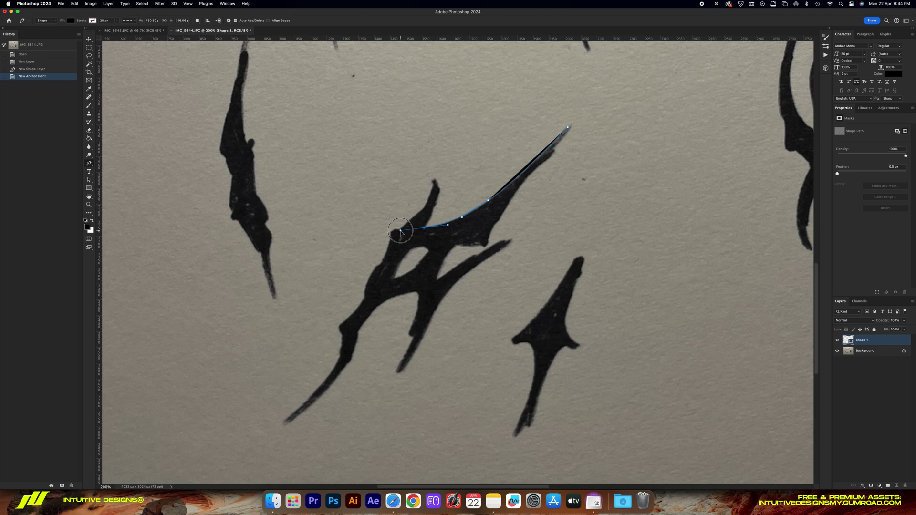
click(431, 228)
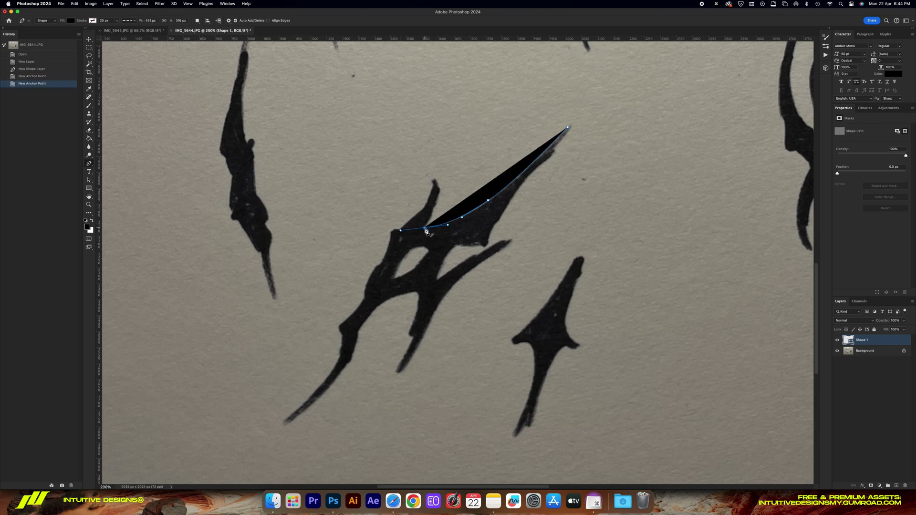
click(424, 229)
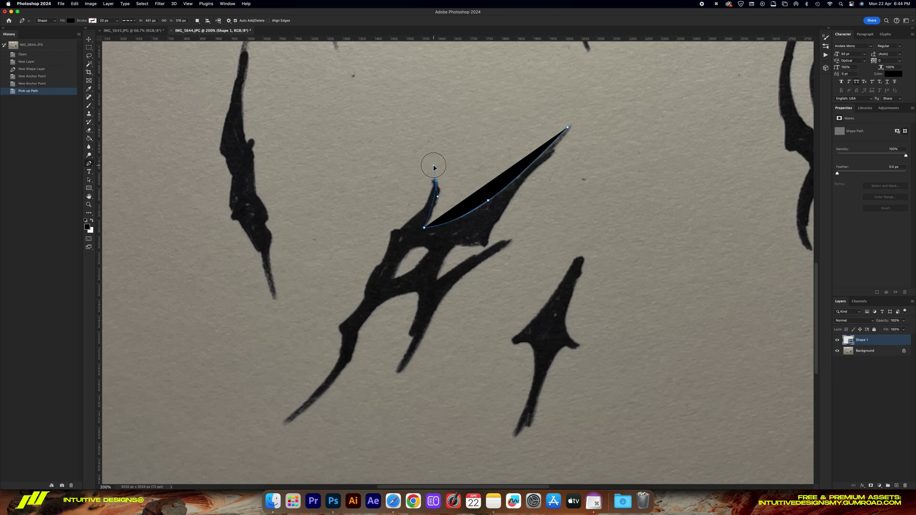
drag(434, 166, 433, 165)
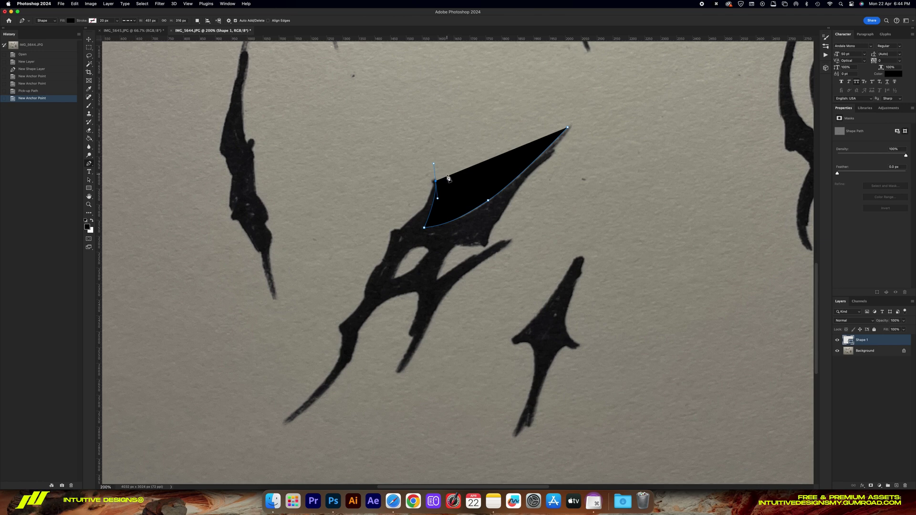
click(435, 180)
Continue the outline from the spike down the sketch's left edge to the bend where the tail begins
drag(425, 206, 387, 249)
click(389, 238)
key(super+z)
drag(380, 265, 375, 268)
drag(369, 278, 367, 282)
drag(365, 298, 360, 306)
drag(351, 315, 347, 320)
Trace the tail's outer edge down to its pointed lower-left tip and set a sharp corner there
drag(352, 315, 333, 369)
click(337, 366)
key(super+z)
drag(261, 443, 262, 443)
alt+click(287, 418)
Trace back up the tail's inner edge, across the arch and onto the lower prong
drag(346, 362, 354, 352)
drag(353, 352, 351, 350)
click(354, 330)
click(418, 299)
click(422, 325)
click(414, 337)
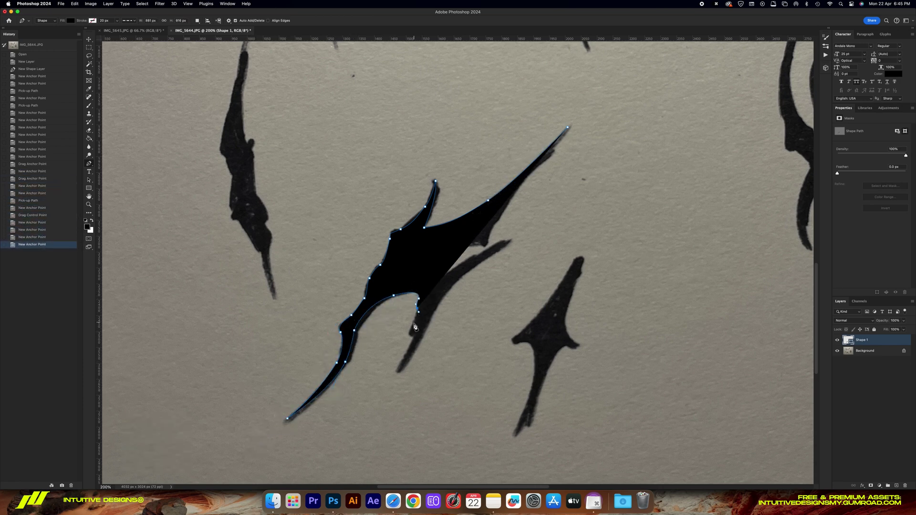
Trace around the lower prong's pointed tip and up its right edge, undoing the misplaced anchor points
click(408, 349)
alt+click(394, 370)
drag(394, 370, 422, 340)
drag(414, 350, 399, 372)
mouse_move(450, 280)
mouse_down()
mouse_move(465, 271)
mouse_move(449, 285)
mouse_up()
click(451, 285)
key(super+z)
key(super+z)
Trace the side prong and the notch above it, and close the path at the starting tip
drag(508, 243, 539, 217)
alt+click(508, 243)
drag(459, 264, 490, 236)
click(544, 158)
click(567, 128)
Move the traced shape beside the sketch to compare them, and undo the move
key(v)
drag(424, 246, 593, 265)
key(space)
drag(649, 280, 474, 270)
drag(406, 273, 247, 257)
key(super+z)
key(space)
mouse_move(242, 247)
mouse_down()
mouse_move(453, 269)
mouse_move(432, 266)
mouse_move(468, 247)
mouse_up()
Hide the traced shape, outline the sketch's enclosed hole as a separate pen shape, and show the traced shape again
key(super+comma)
key(p)
click(465, 260)
click(428, 288)
click(452, 276)
click(837, 351)
Try merging the hole shape with the main shape layer, and undo the merge
click(877, 350)
shift+click(876, 342)
key(super+e)
click(838, 351)
click(837, 351)
key(super+z)
key(super+z)
key(super+z)
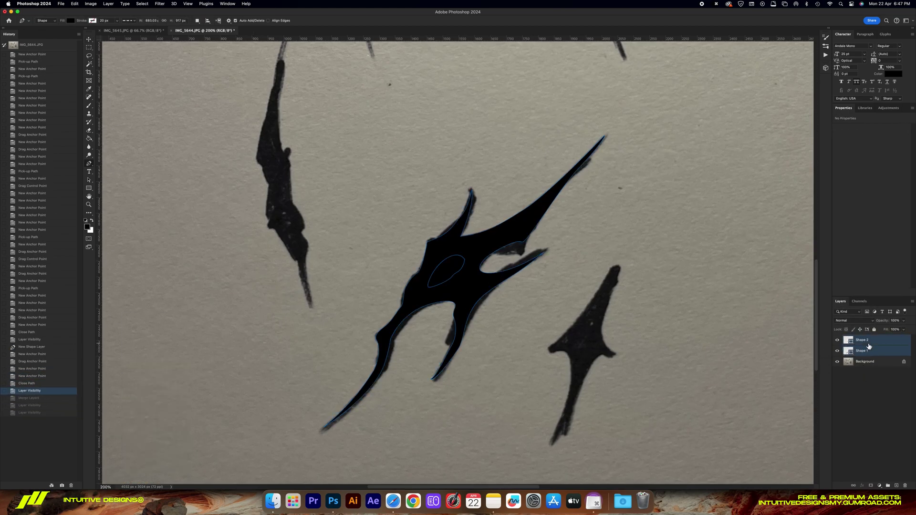
click(845, 107)
click(843, 34)
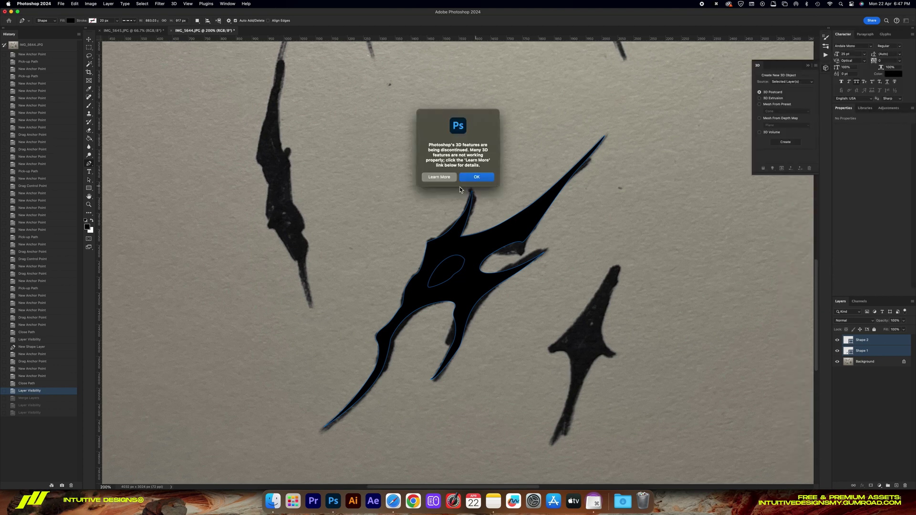
click(467, 178)
Delete the separate hole shape and reposition the traced element with the Move tool
click(864, 340)
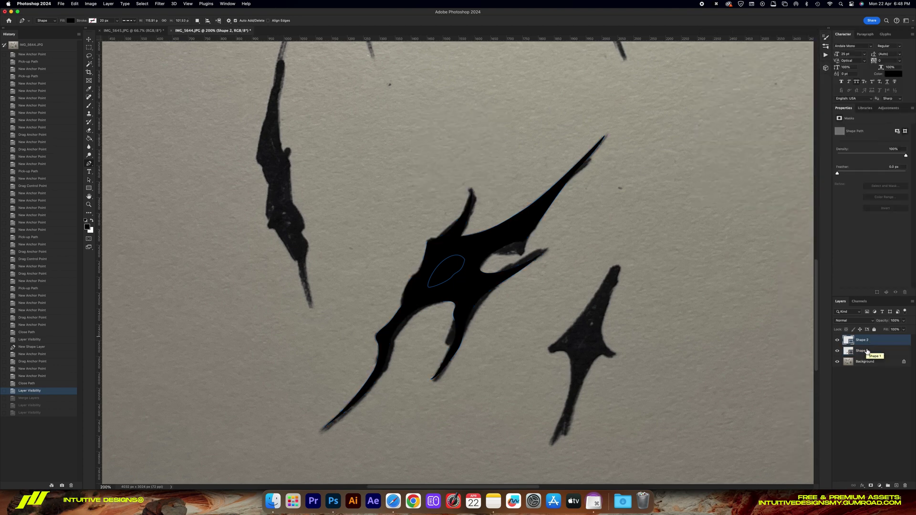
key(BackSpace)
key(v)
mouse_move(464, 226)
mouse_down()
mouse_move(550, 278)
mouse_move(564, 273)
mouse_move(544, 287)
mouse_up()
Move the individual shapes apart on the blank white canvas
scroll(564, 273, up, 1)
scroll(547, 288, down, 3)
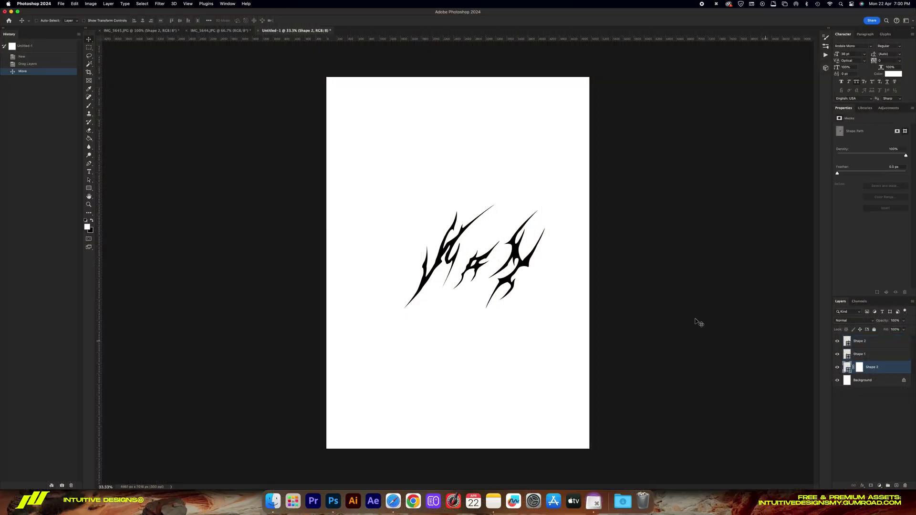
drag(597, 266, 600, 175)
super+click(524, 249)
drag(631, 270, 568, 318)
Reposition the selected shapes and change their orientation with Free Transform
shift+click(877, 358)
drag(499, 283, 417, 262)
key(super+t)
right_click(417, 261)
click(431, 410)
key(Return)
Delete the unwanted shape layer and adjust the remaining selected shapes with Free Transform
drag(492, 292, 500, 274)
key(BackSpace)
shift+click(861, 355)
key(super+t)
drag(551, 174, 572, 194)
key(Return)
Move the topmost Shape 2 element into position beside the other elements
key(super+0)
key(super+minus)
click(876, 344)
drag(530, 389, 523, 379)
key(super+1)
drag(600, 317, 691, 279)
key(super+0)
key(super+1)
key(super+0)
Adjust the topmost Shape 2 element with Free Transform, undoing the unwanted adjustments before applying it
key(super+t)
drag(566, 231, 583, 261)
key(super+z)
drag(591, 218, 570, 199)
drag(550, 260, 530, 278)
key(super+z)
key(super+z)
key(super+z)
key(Return)
Move the masked Shape 2 element against the other pieces and refit it with Free Transform
click(877, 368)
drag(486, 158, 475, 285)
key(super+t)
key(Return)
drag(512, 258, 536, 188)
key(super+0)
key(super+equal)
key(super+t)
key(Return)
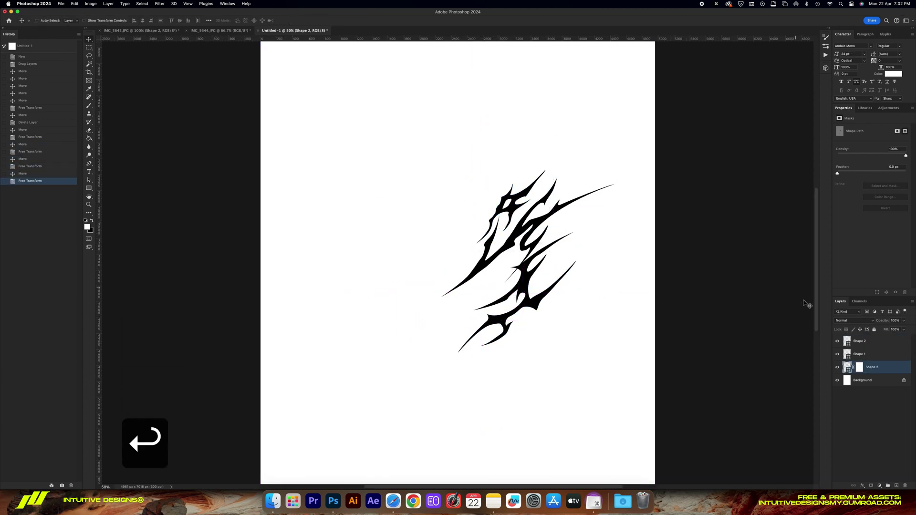
Move the topmost and the masked Shape 2 elements so the pieces interlock into one diagonal cluster
click(877, 341)
drag(572, 315, 550, 320)
mouse_move(577, 290)
mouse_down()
mouse_move(560, 304)
mouse_move(604, 287)
mouse_move(566, 278)
mouse_move(576, 278)
mouse_up()
click(878, 367)
key(super+z)
drag(595, 209, 560, 259)
Refine the masked Shape 2 element with Free Transform and nudge it into alignment with its neighbours
key(super+0)
key(super+minus)
key(super+0)
key(super+t)
drag(497, 218, 499, 220)
key(Return)
key(super+1)
drag(511, 299, 506, 296)
key(super+0)
key(super+minus)
Group the three shape layers and name the group Base
shift+click(886, 345)
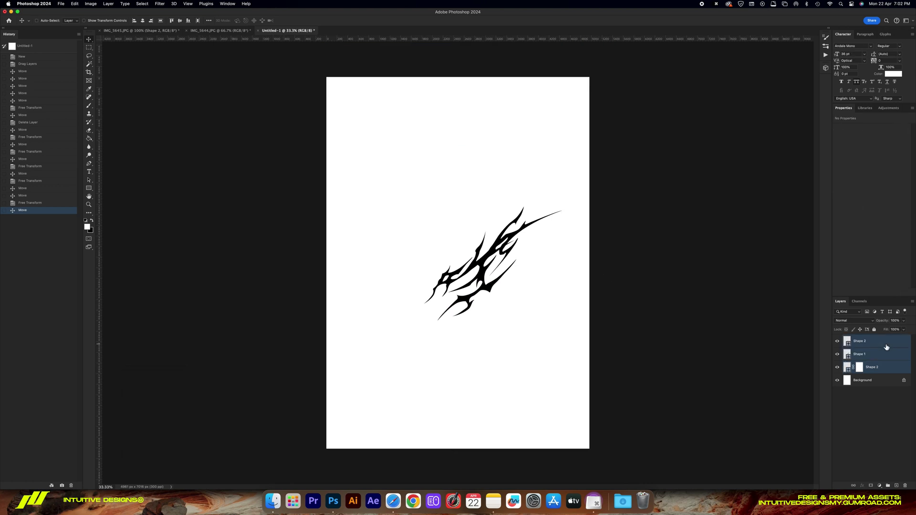
click(878, 367)
shift+click(875, 344)
drag(499, 262, 437, 195)
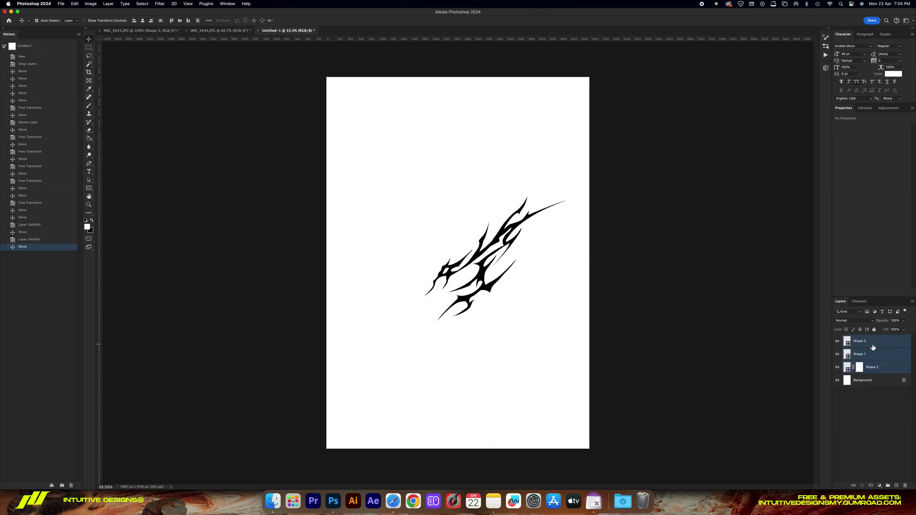
key(super+g)
double_click(859, 338)
text(Base)
key(Return)
Center the Base group vertically and horizontally on the canvas
drag(534, 210, 504, 238)
key(super+a)
click(179, 21)
click(142, 21)
key(super+d)
Try stretching the Base group and distorting its shape with Free Transform
key(super+t)
drag(458, 202, 458, 191)
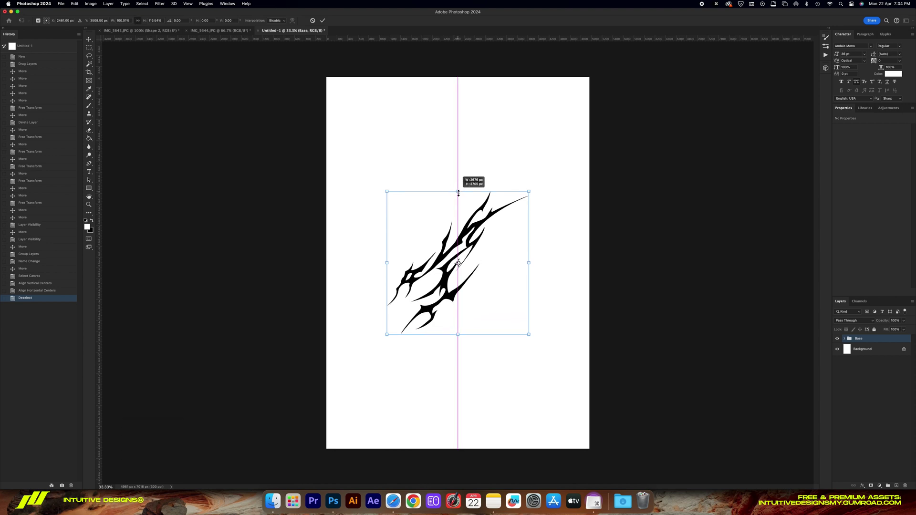
right_click(429, 215)
click(451, 259)
right_click(443, 229)
click(390, 189)
drag(387, 191, 528, 266)
key(shift+Return)
Step back in the history to the Deselect state, before the Base group's Free Transform
key(super+z)
key(super+z)
click(38, 306)
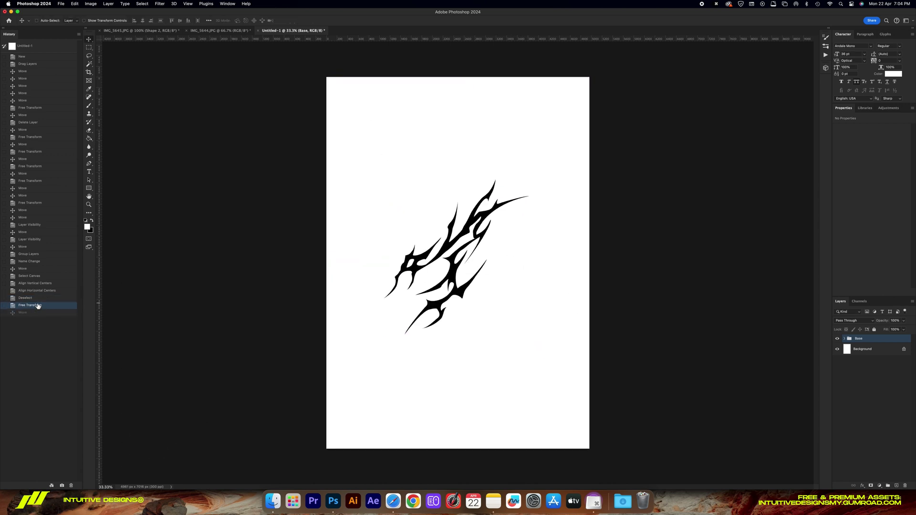
click(37, 312)
click(36, 298)
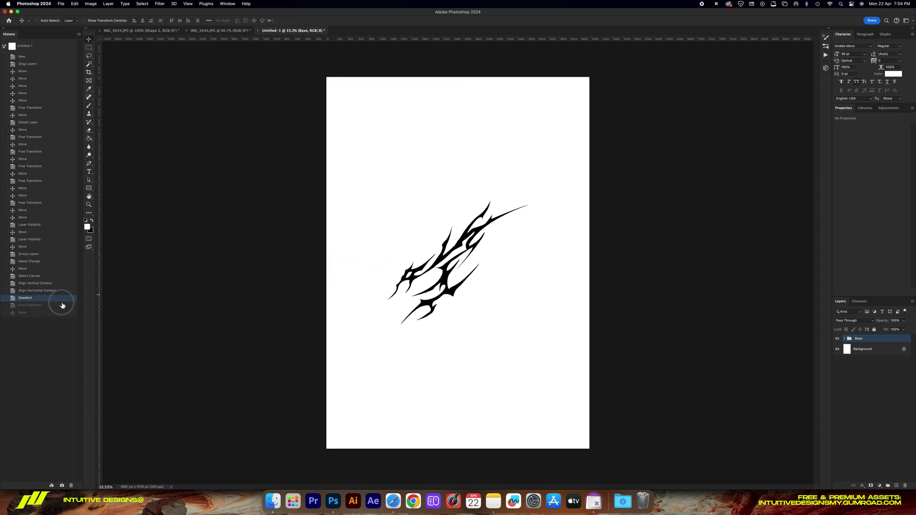
click(62, 305)
click(36, 296)
Stamp the Base group into a merged layer, hide the original group, and convert the merged layer to a smart object
key(alt+super+e)
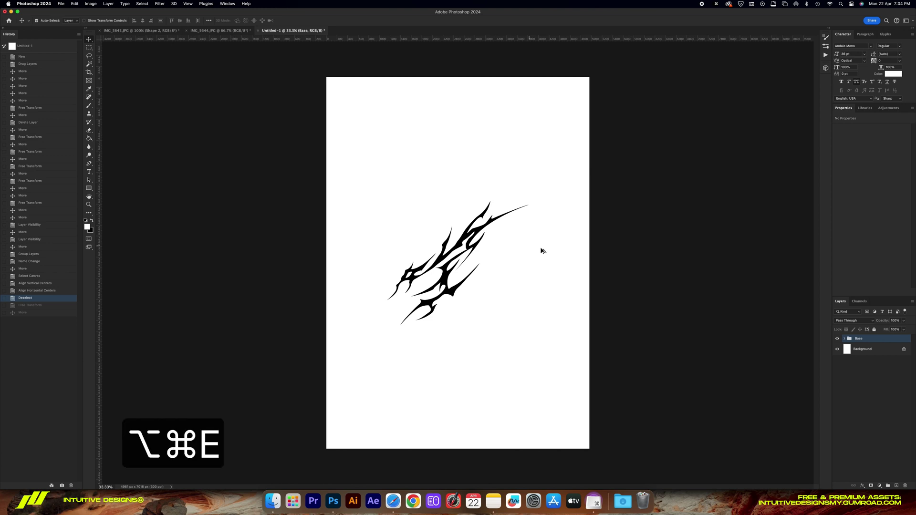
click(837, 352)
right_click(859, 341)
click(863, 284)
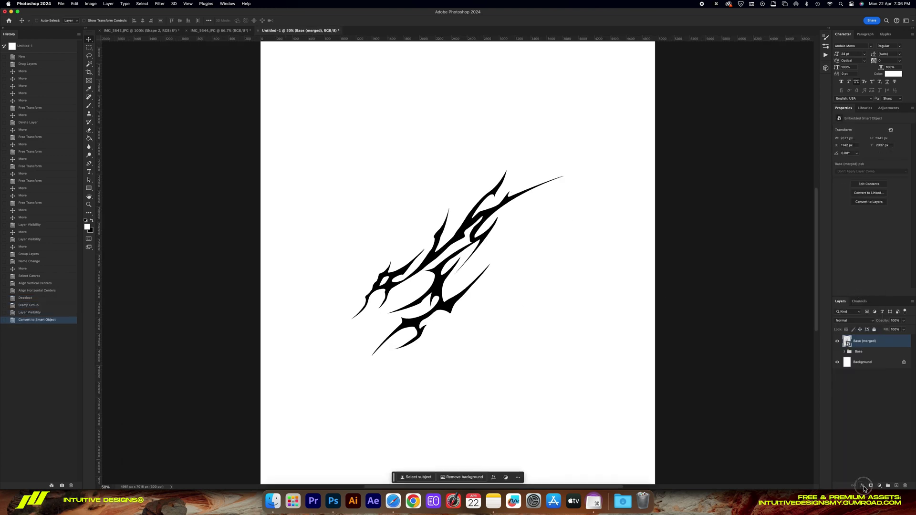
Add a Color Overlay layer style in neutral grey 8b8b8b to the Base (merged) smart object
click(862, 486)
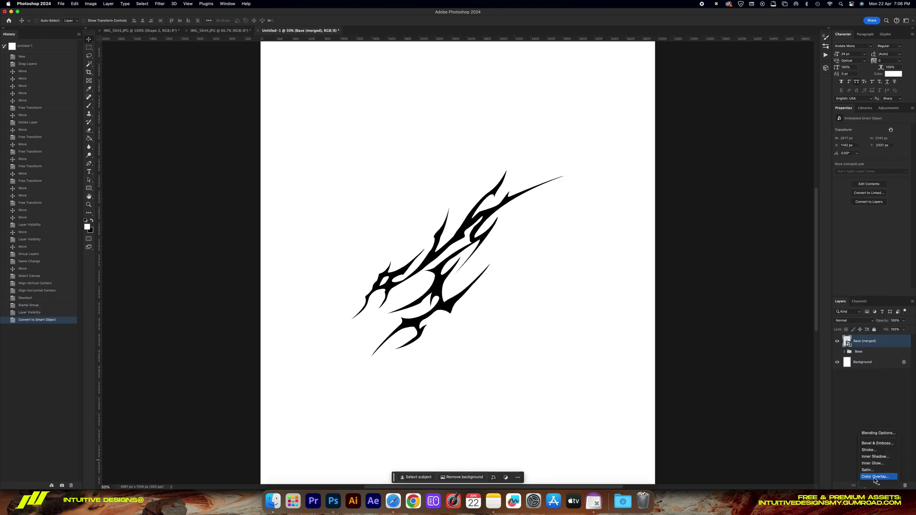
click(840, 467)
click(861, 485)
click(878, 432)
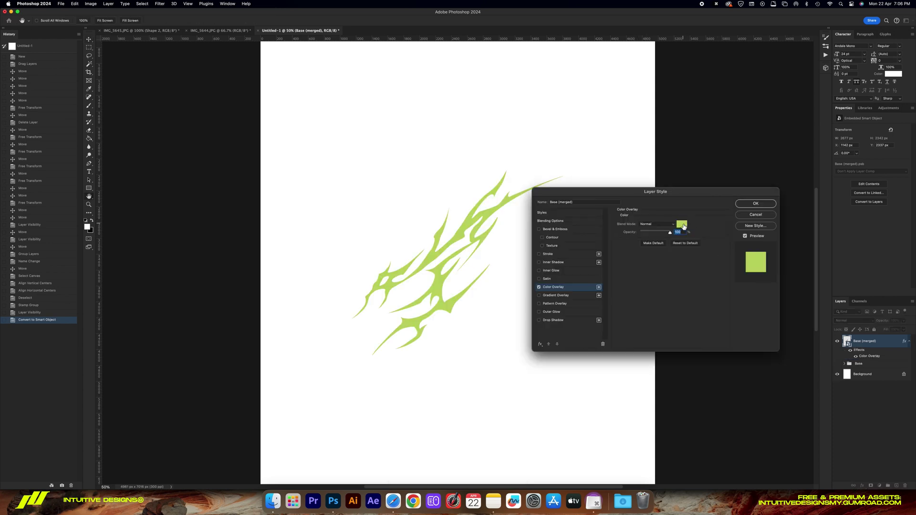
click(682, 224)
mouse_move(713, 281)
mouse_down()
mouse_move(698, 279)
mouse_move(706, 282)
mouse_up()
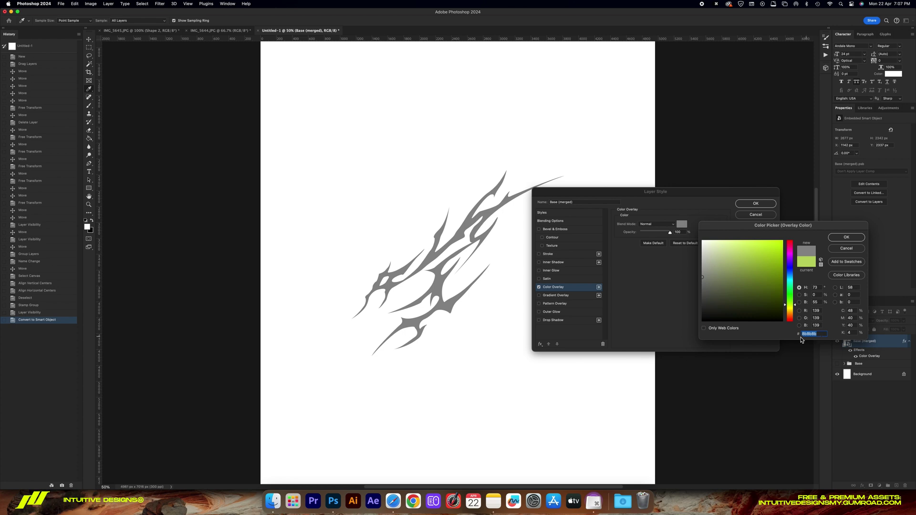
click(846, 237)
Enable Bevel & Emboss, reset it to defaults, and set Inner Bevel, Smooth, depth 300% and size 50 px
click(538, 230)
click(561, 229)
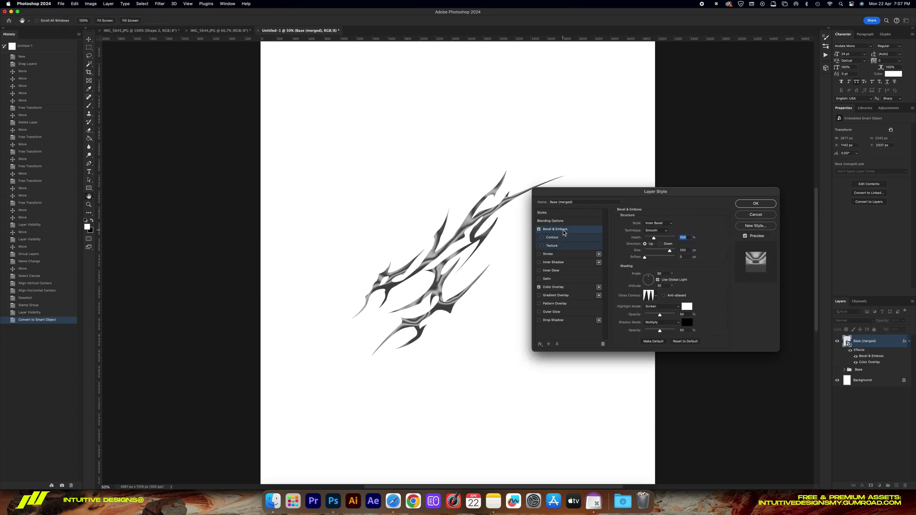
click(685, 341)
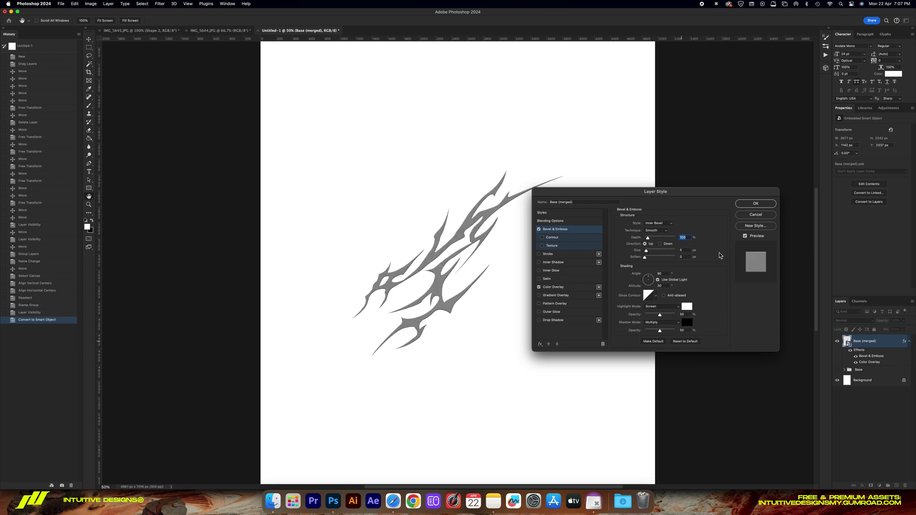
click(663, 224)
click(657, 224)
click(657, 231)
click(688, 228)
text(300)
text(50)
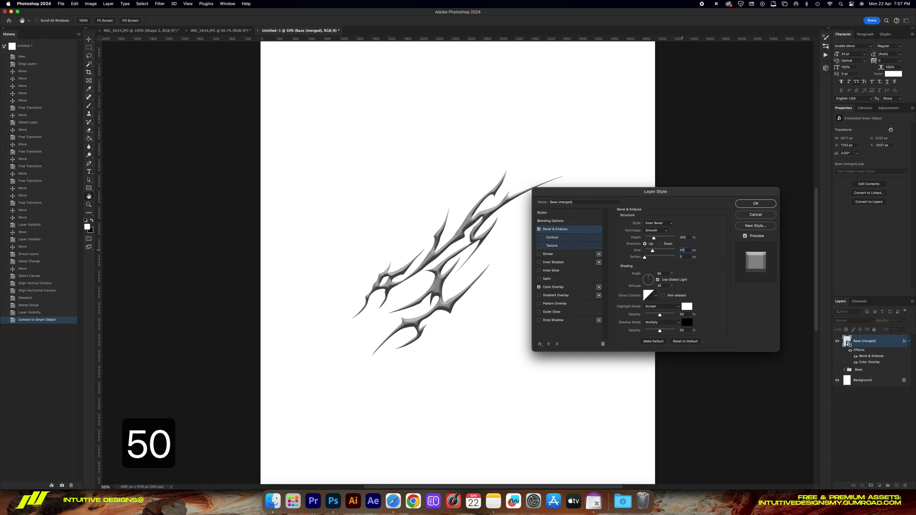
Compare gloss contours for the bevel and choose a multi-peaked one for a chrome-like shine
drag(655, 191, 662, 221)
click(662, 326)
click(643, 352)
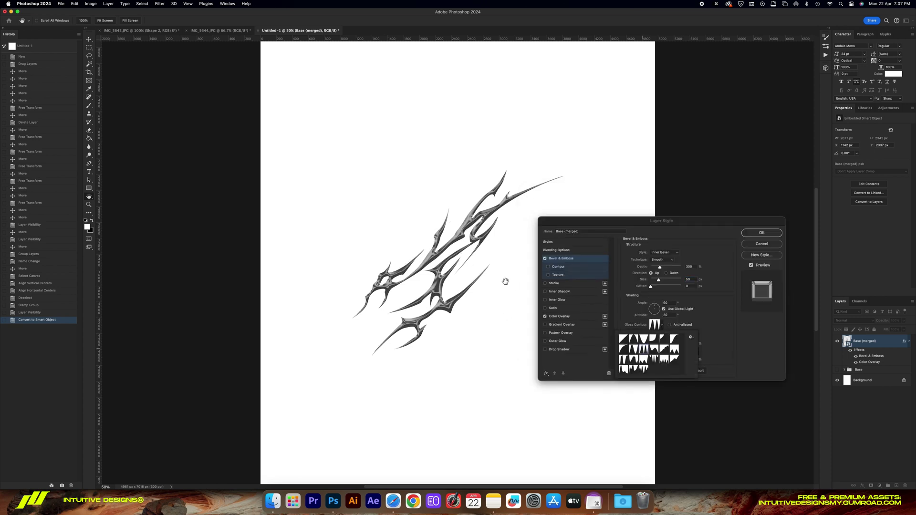
click(636, 352)
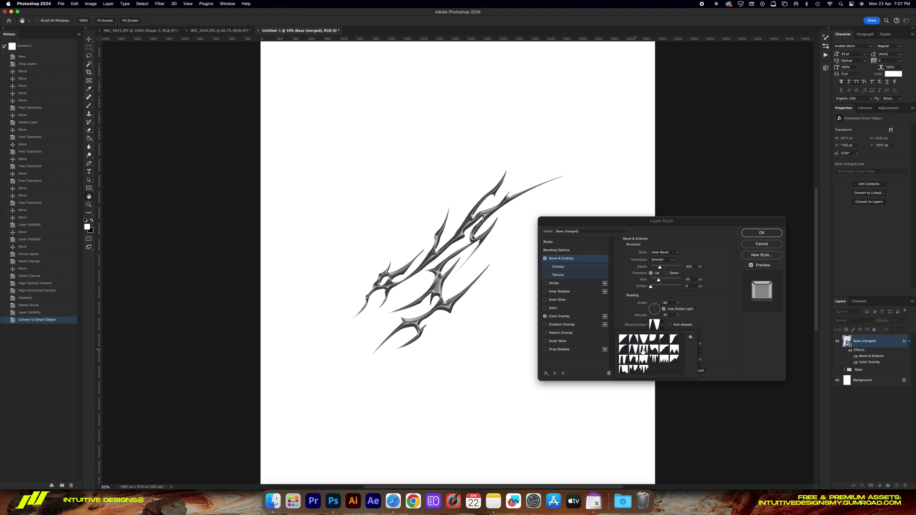
click(642, 351)
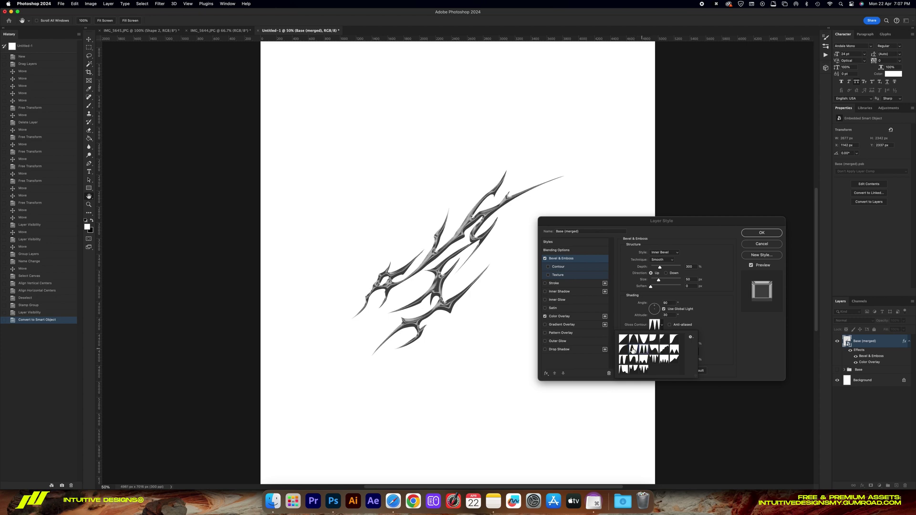
click(633, 350)
click(641, 351)
click(719, 275)
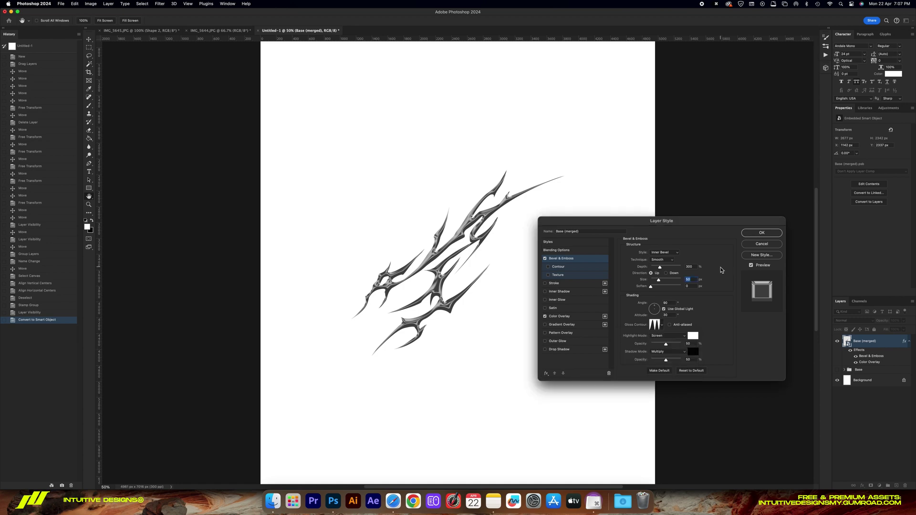
Distort the Base (merged) smart object with Free Transform by pulling its upper-left corner outward
key(super+t)
right_click(499, 254)
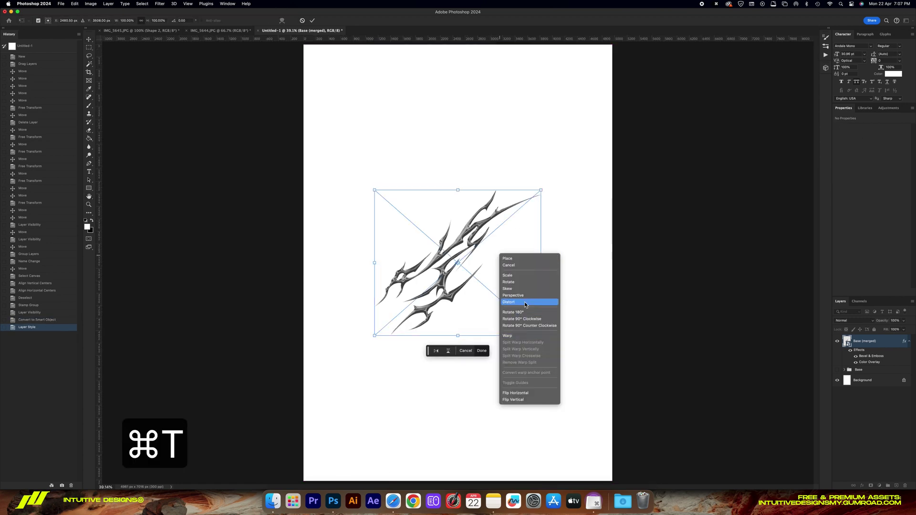
click(515, 303)
drag(375, 190, 329, 103)
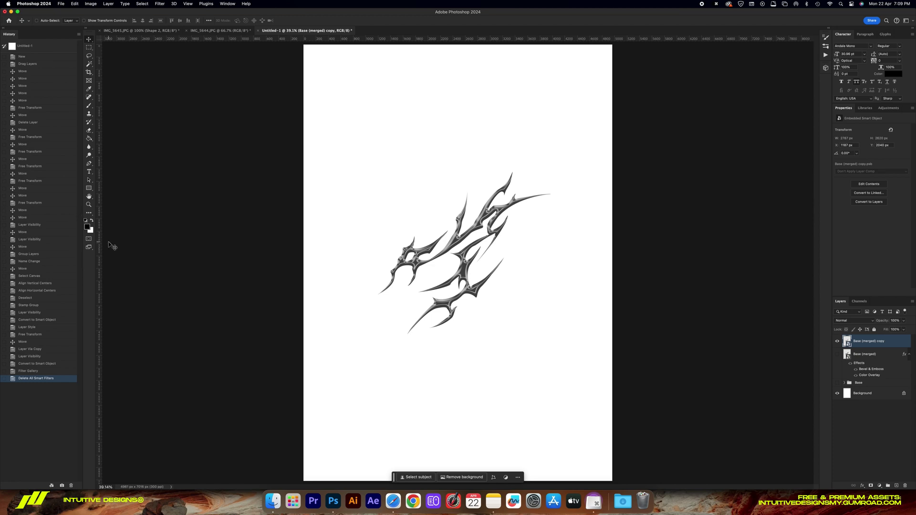
Open the Filter Gallery for the Base (merged) copy layer and keep the Grain effect's type at Enlarged
click(146, 4)
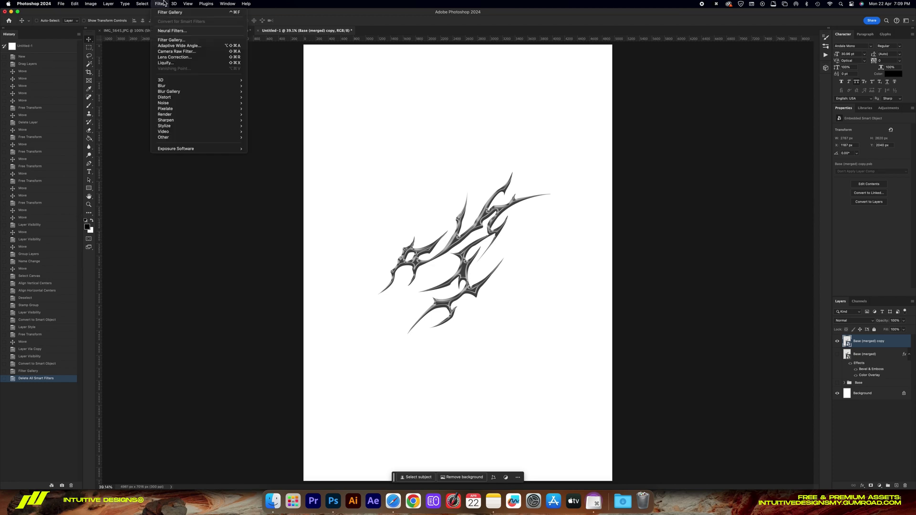
click(485, 147)
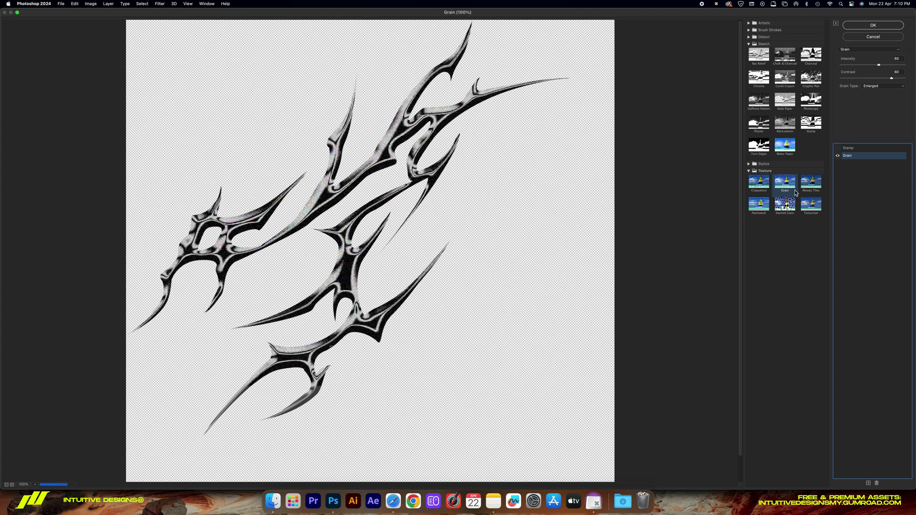
click(886, 89)
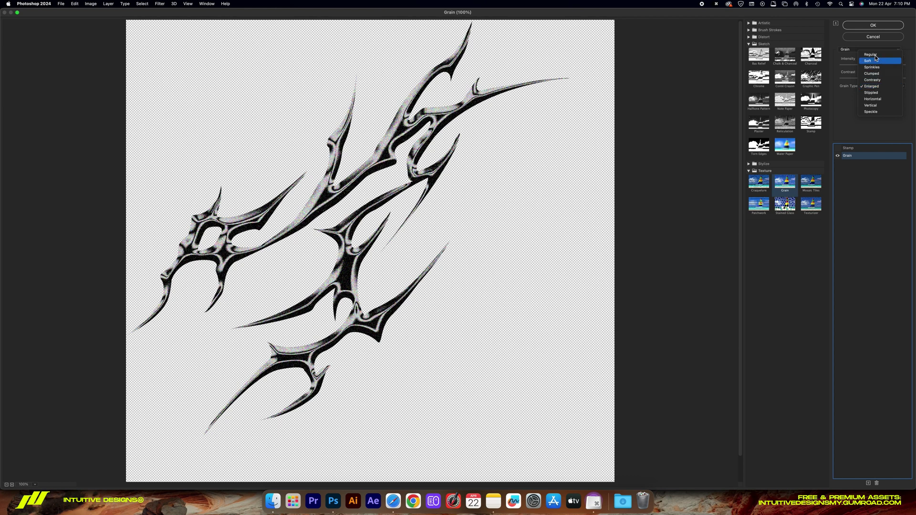
click(846, 104)
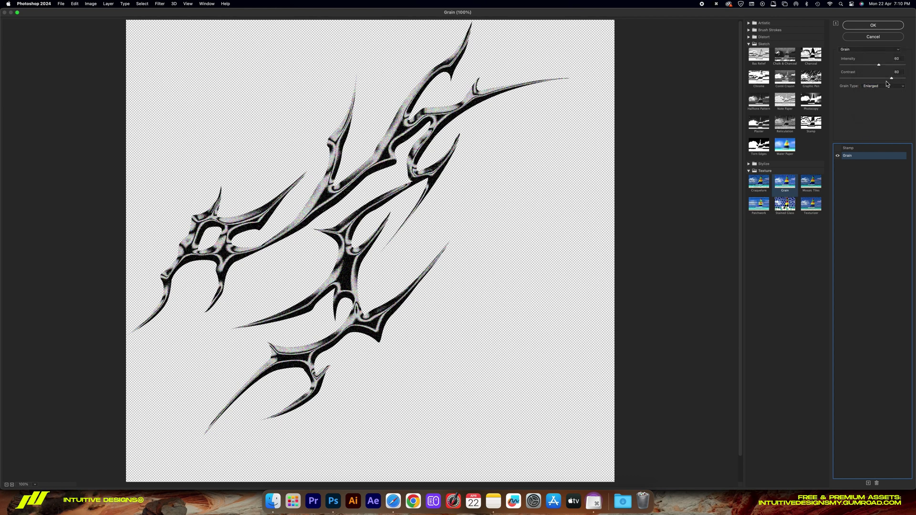
Turn on the Stamp effect above Grain and set its Light/Dark Balance to 20
click(843, 149)
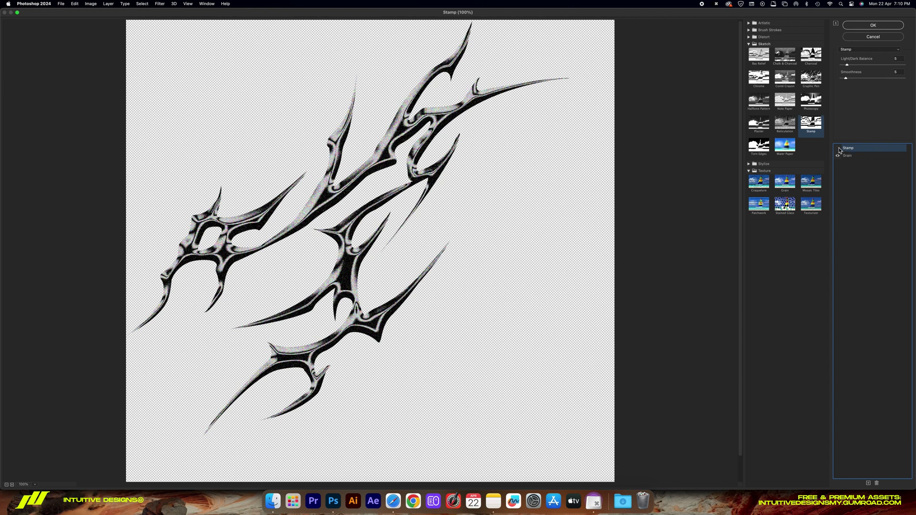
click(838, 148)
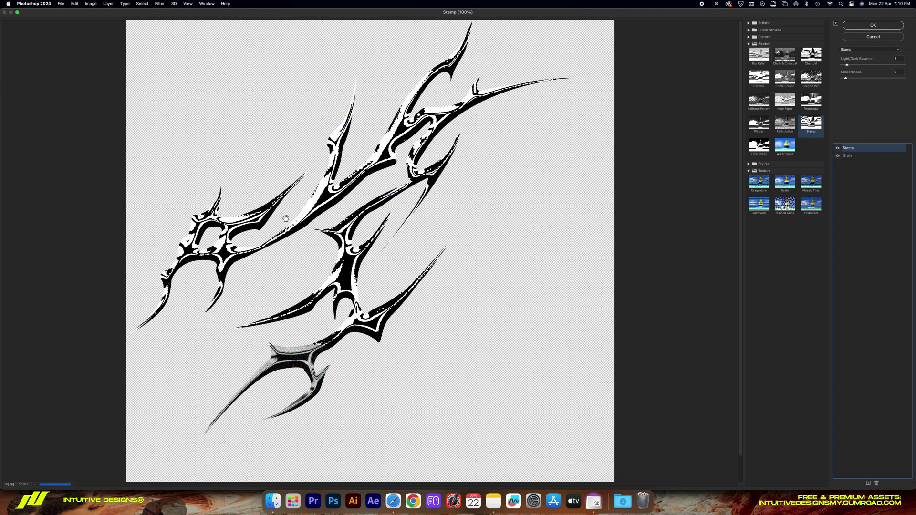
text(20)
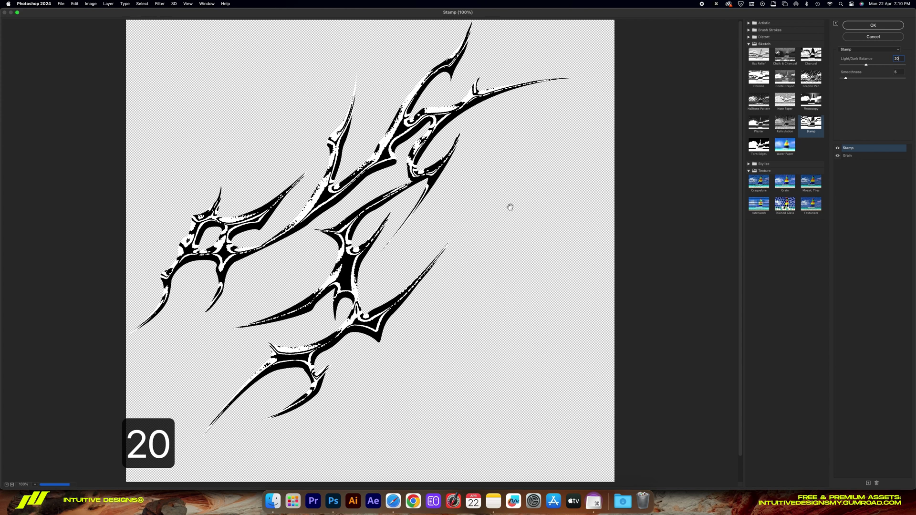
Set the Grain effect's intensity to 80 and contrast to 50, and apply the Filter Gallery effects
click(852, 157)
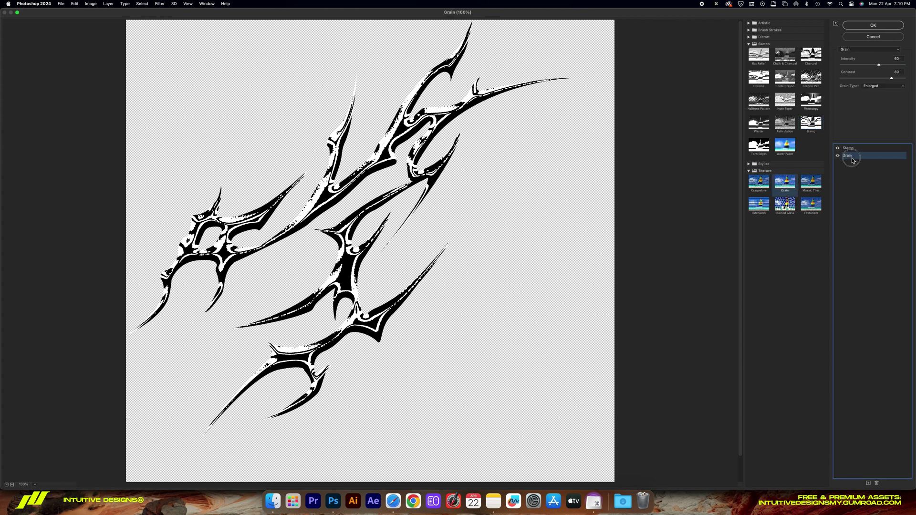
click(861, 65)
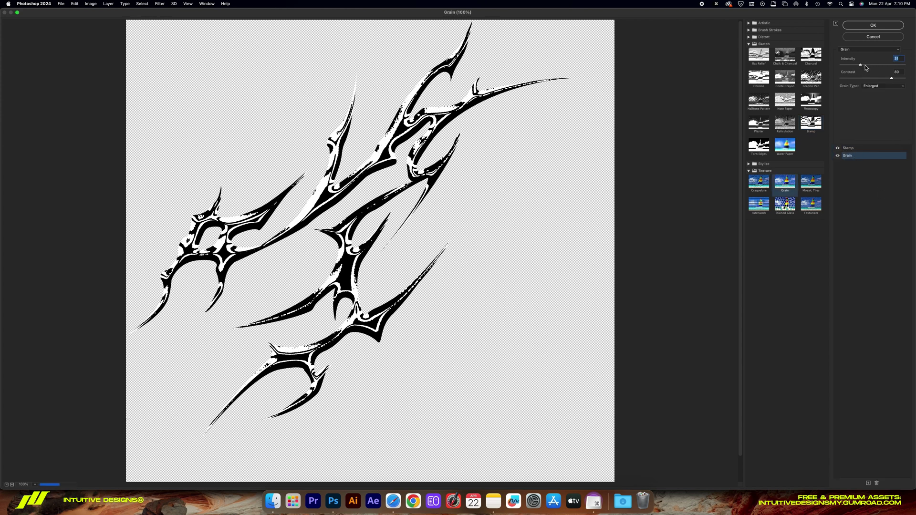
click(899, 65)
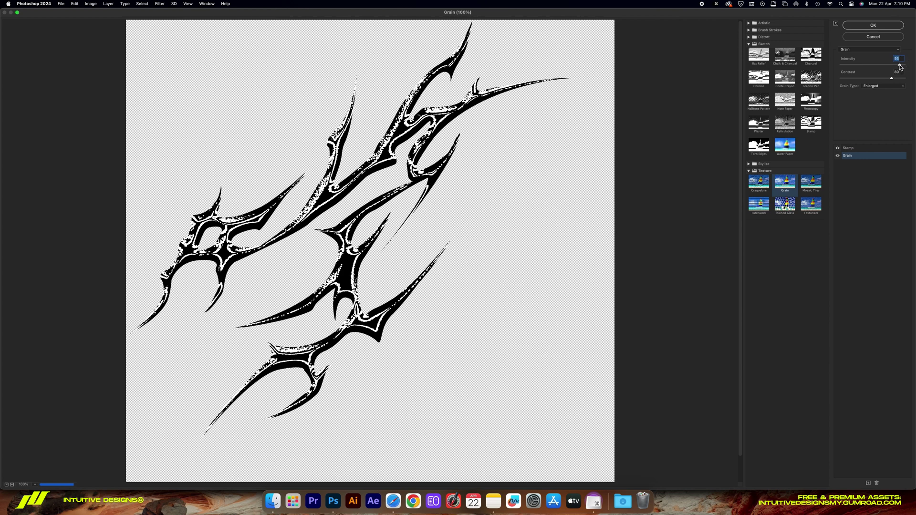
text(80)
key(Tab)
text(50)
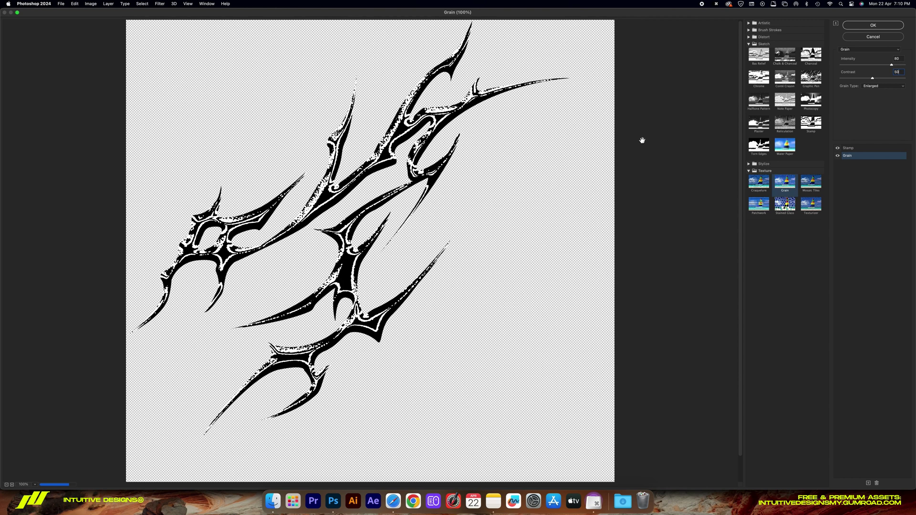
click(856, 26)
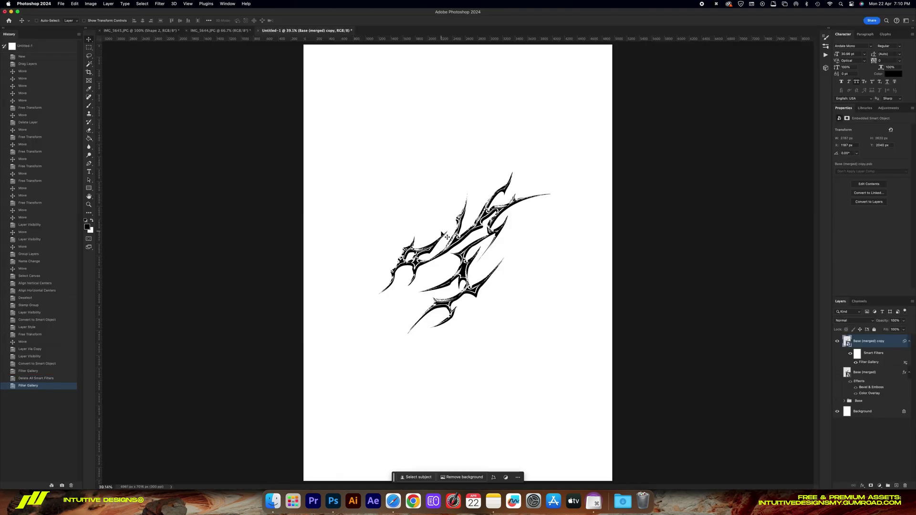
Reposition the filtered element, duplicate it beside the original, and flip the duplicate horizontally to make a mirrored pair
drag(535, 274, 454, 241)
key(super+j)
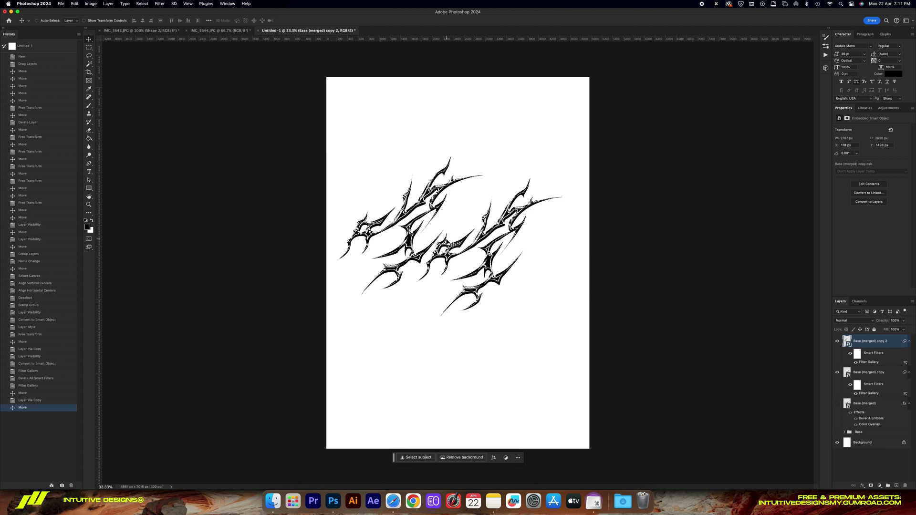
key(super+t)
right_click(432, 226)
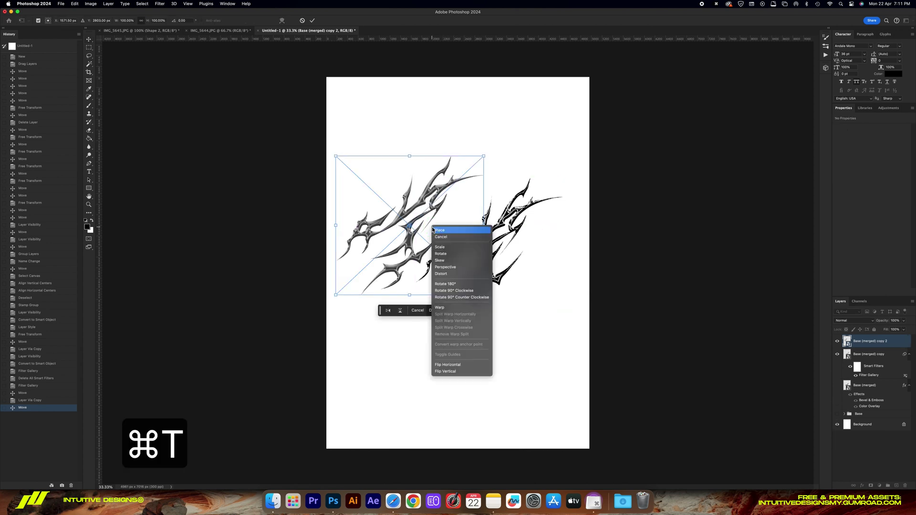
click(462, 364)
key(Return)
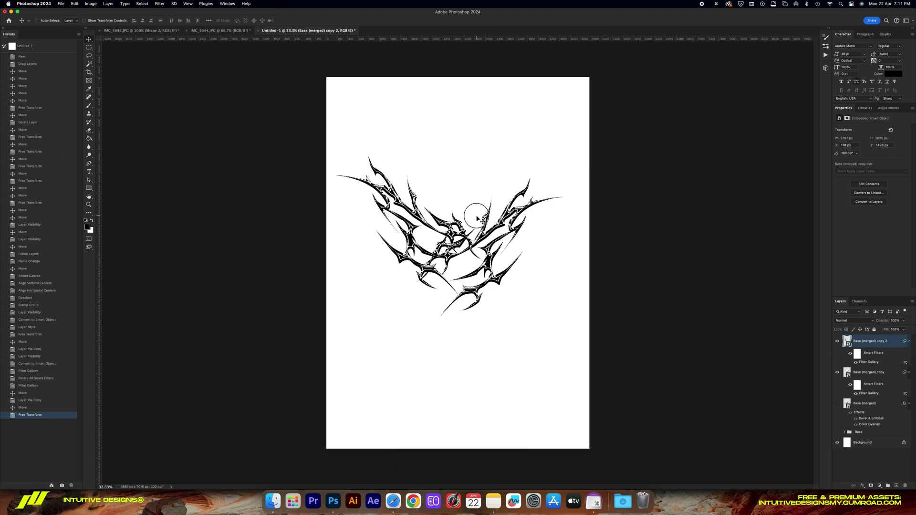
mouse_move(478, 221)
mouse_down()
mouse_move(477, 231)
mouse_move(479, 223)
mouse_up()
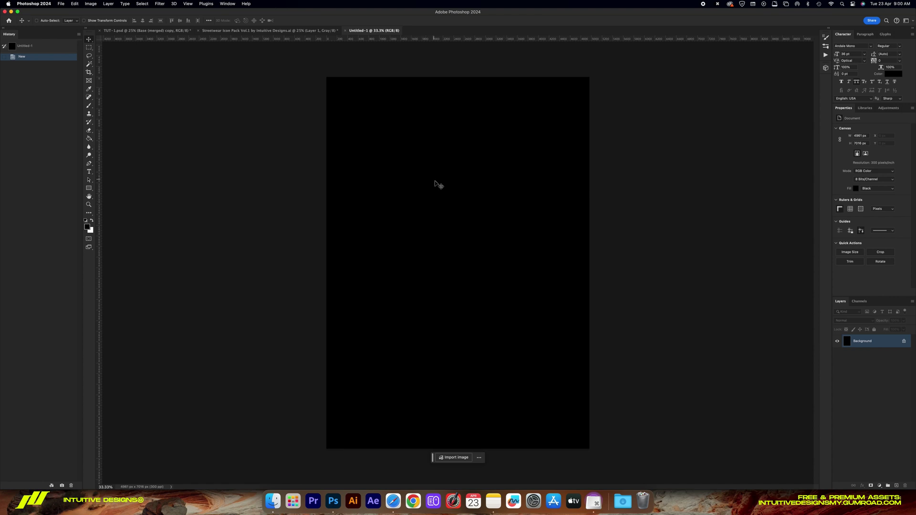
Check the image dimensions and resolution of the new black document in Image Size
click(90, 4)
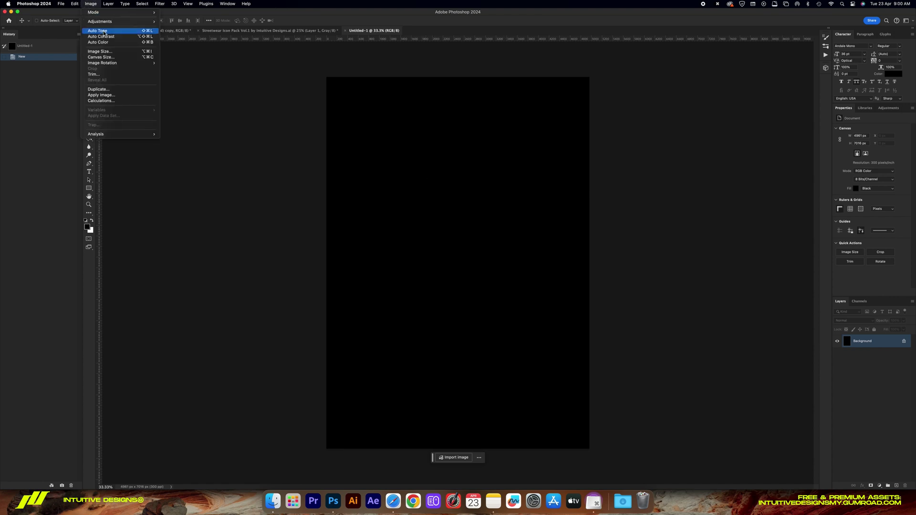
click(112, 54)
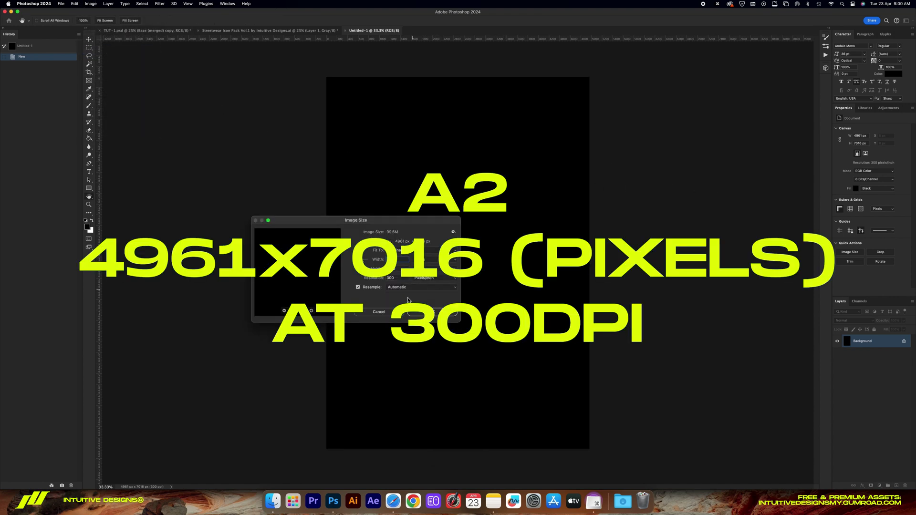
Copy the Base (merged) copy layer from TUT-1.psd into the black A2 document and invert its colours
click(379, 311)
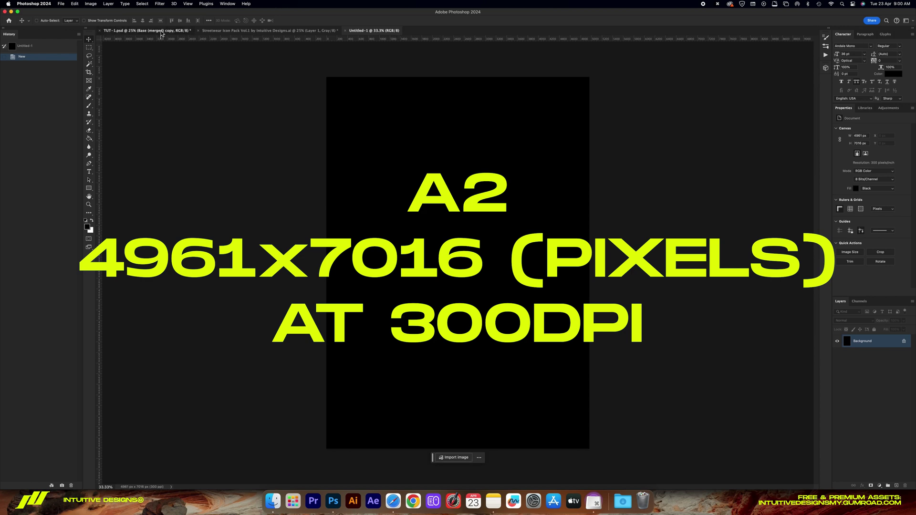
click(161, 31)
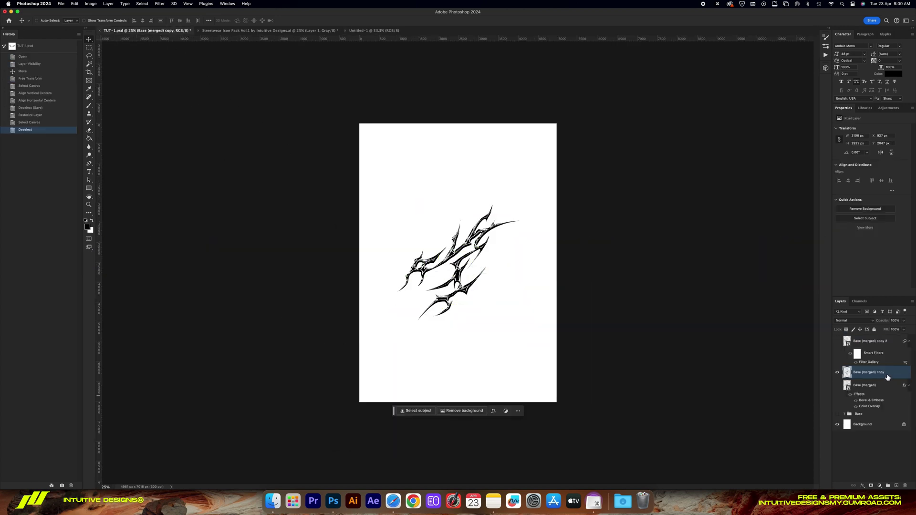
click(867, 394)
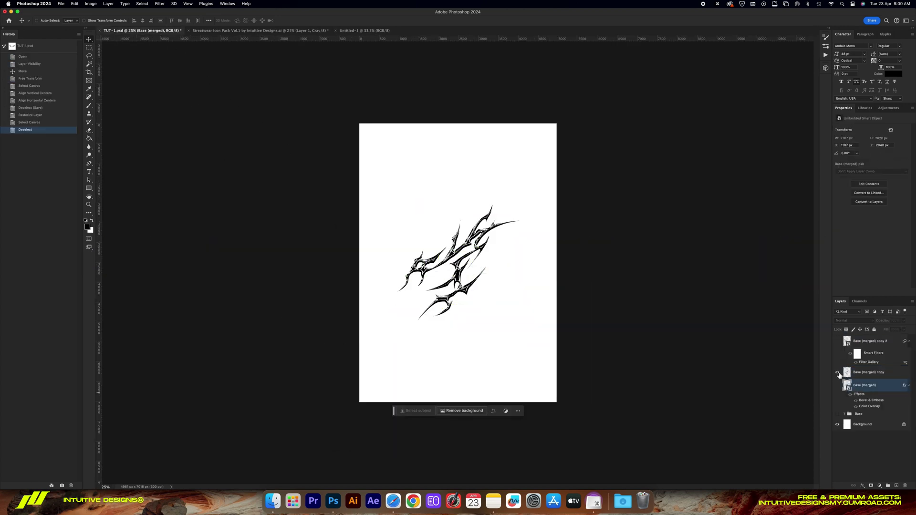
click(873, 376)
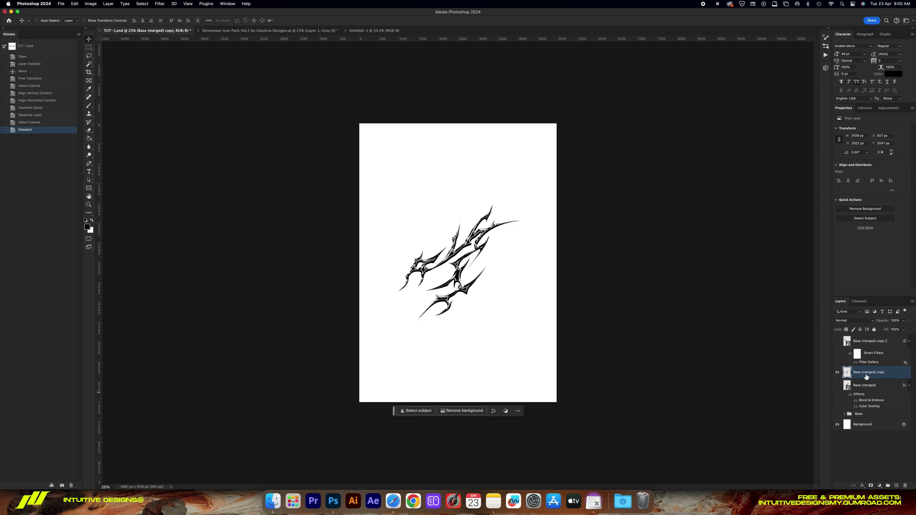
drag(880, 377, 477, 213)
drag(491, 254, 488, 260)
click(158, 32)
click(409, 32)
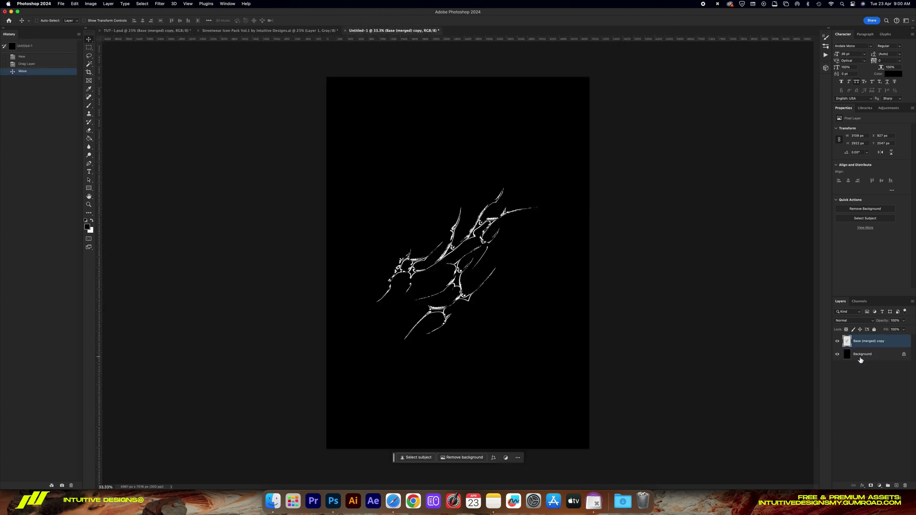
key(super+i)
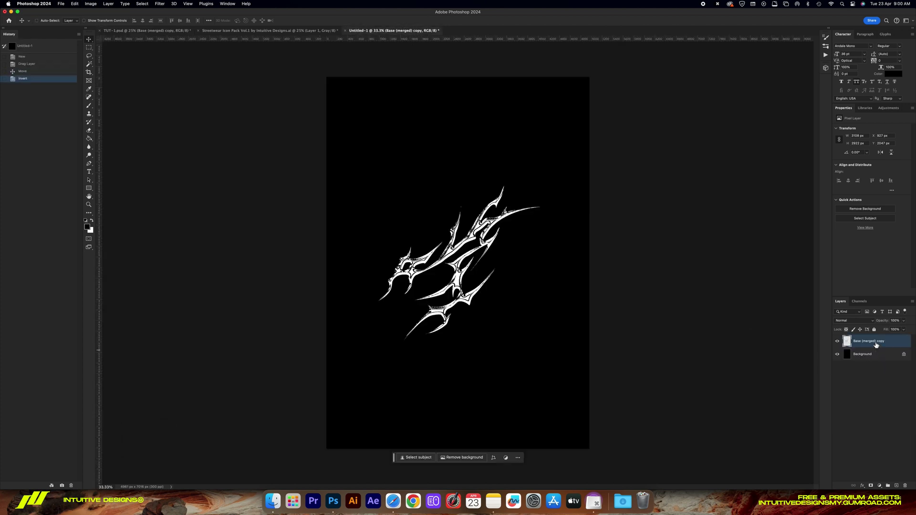
Rename the inverted element's layer 1 and convert it to a smart object
double_click(869, 342)
text(1)
key(Return)
right_click(875, 340)
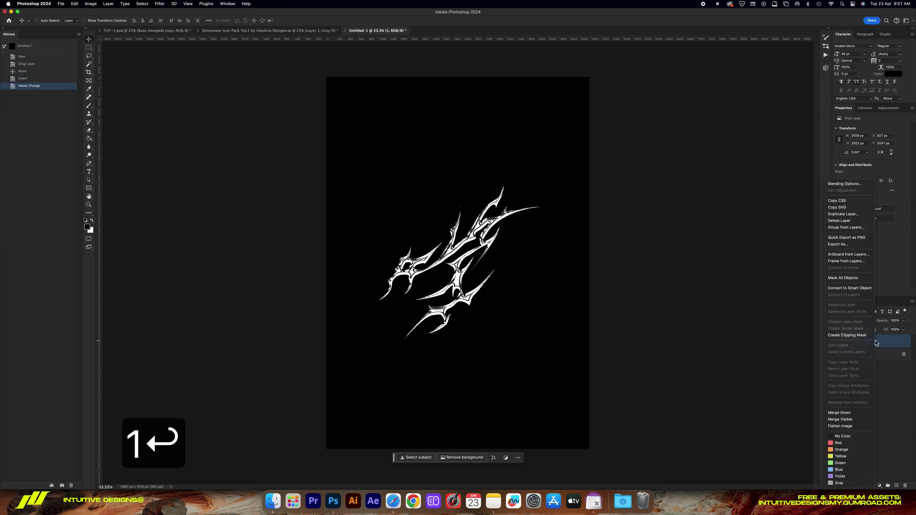
click(853, 289)
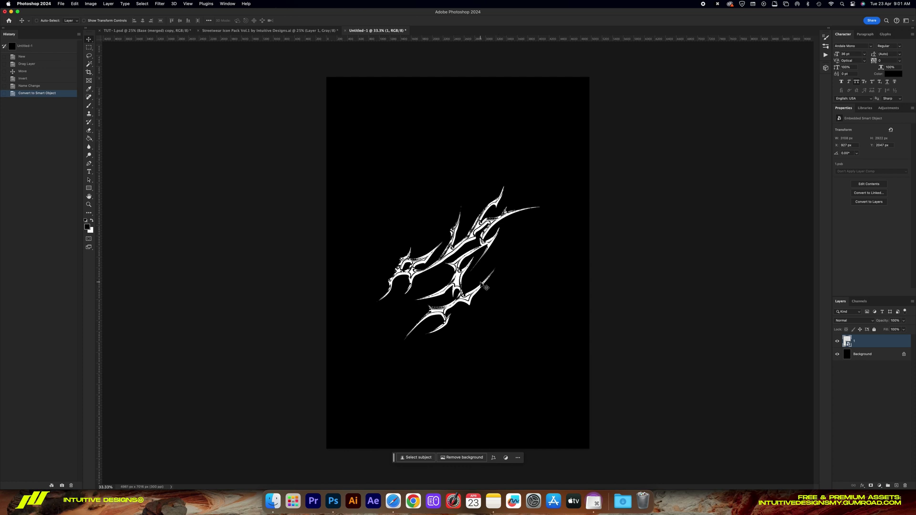
Hide layer 1 and start a white text layer in Arpon Regular at 150 pt in the middle of the canvas
key(t)
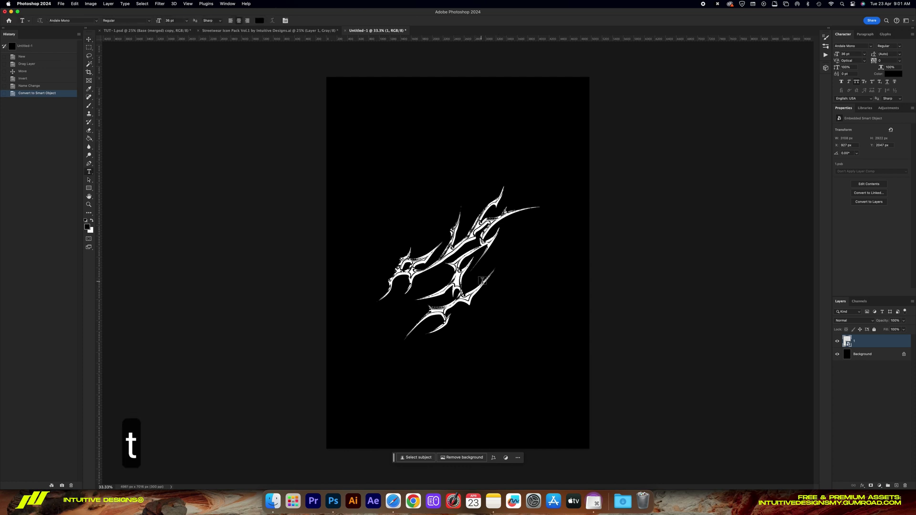
click(837, 341)
click(455, 236)
click(434, 253)
text(arpon)
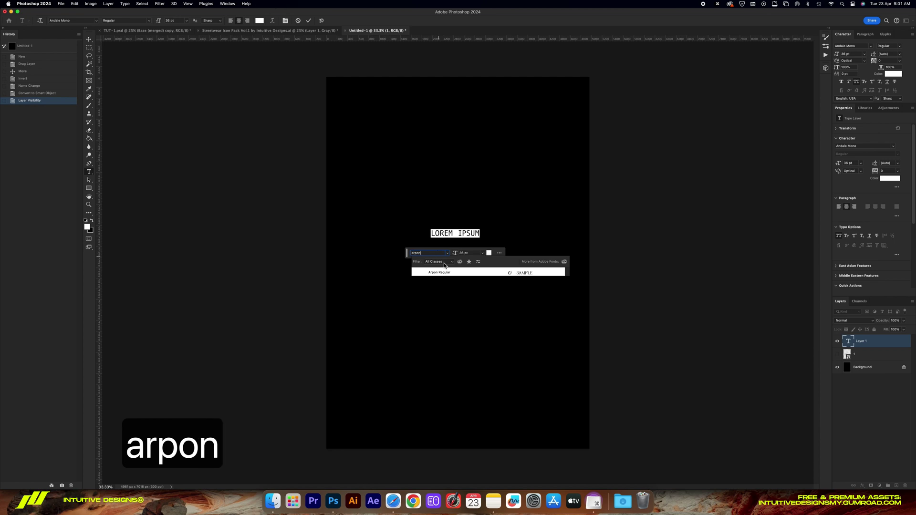
click(449, 272)
click(483, 253)
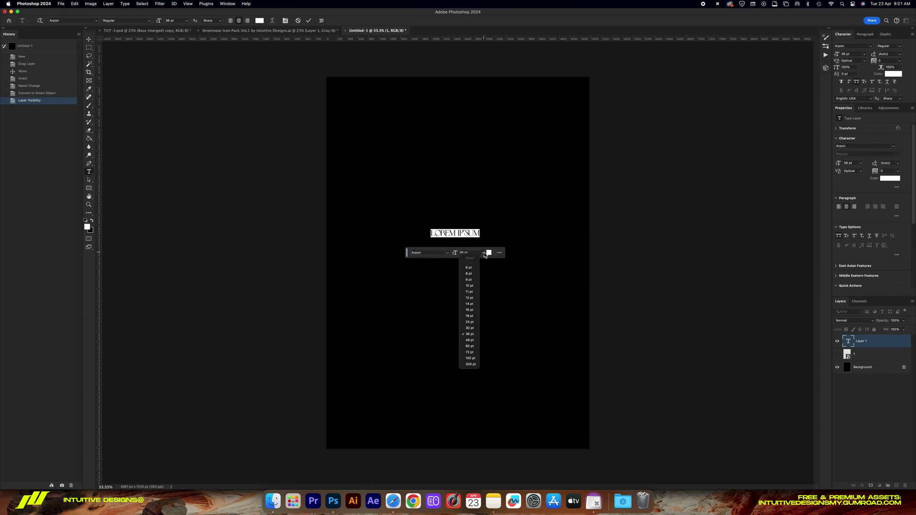
click(471, 358)
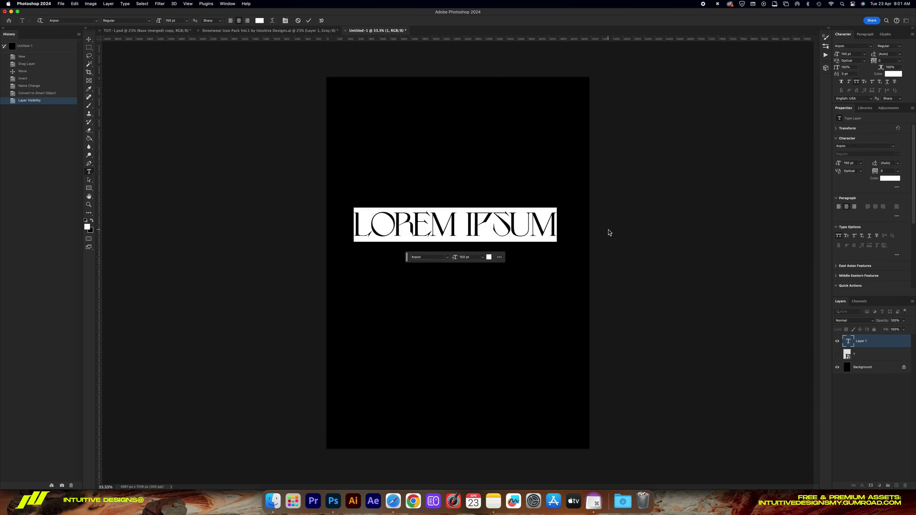
Enter the title "anima" and enlarge it, centred horizontally on the canvas
text(anime)
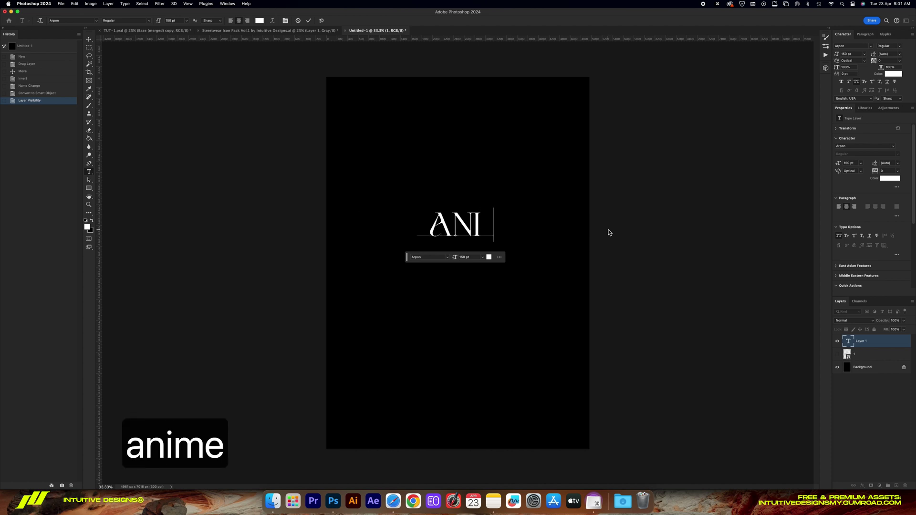
key(BackSpace)
text(a)
key(Return)
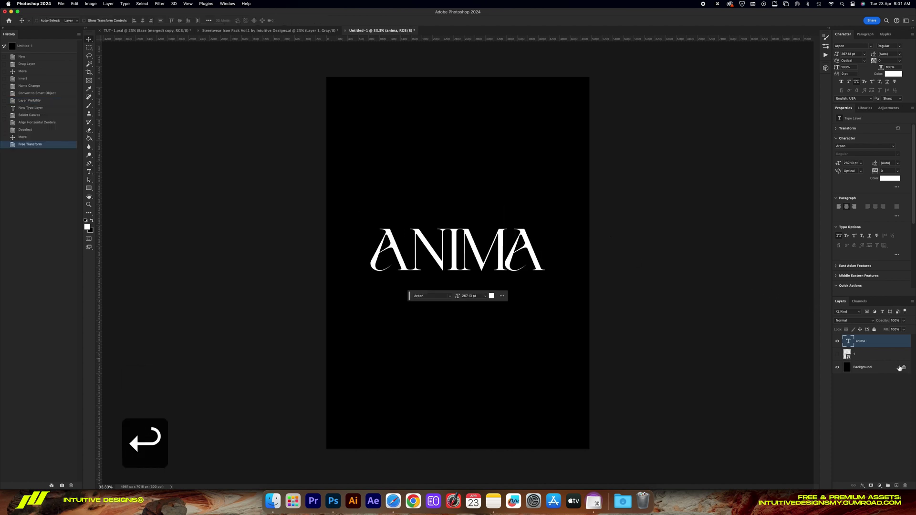
Show layer 1 again, move it to the canvas's right edge and scale it down to about 80%
click(837, 354)
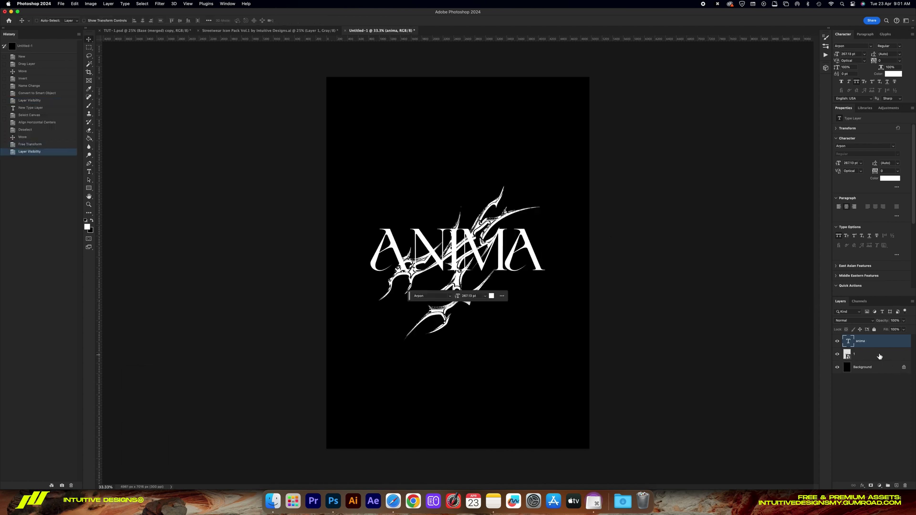
click(879, 356)
drag(458, 267, 507, 267)
key(super+t)
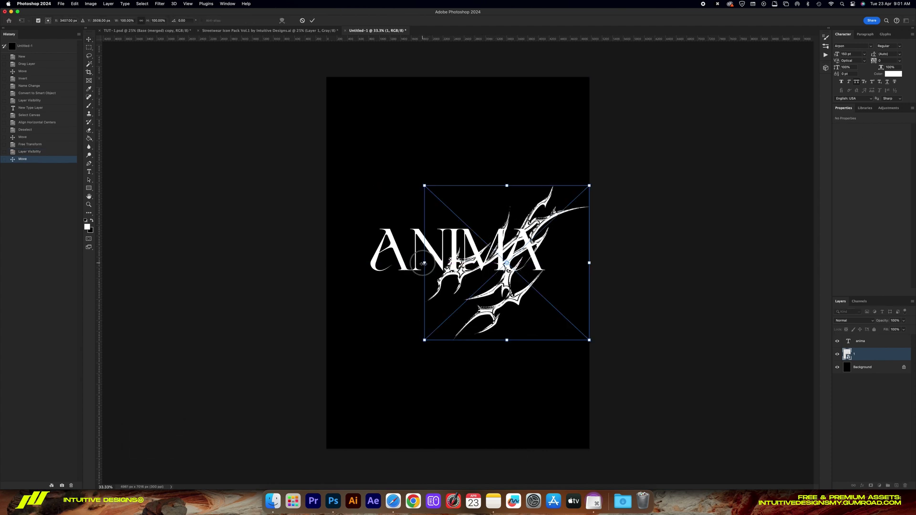
drag(424, 263, 456, 263)
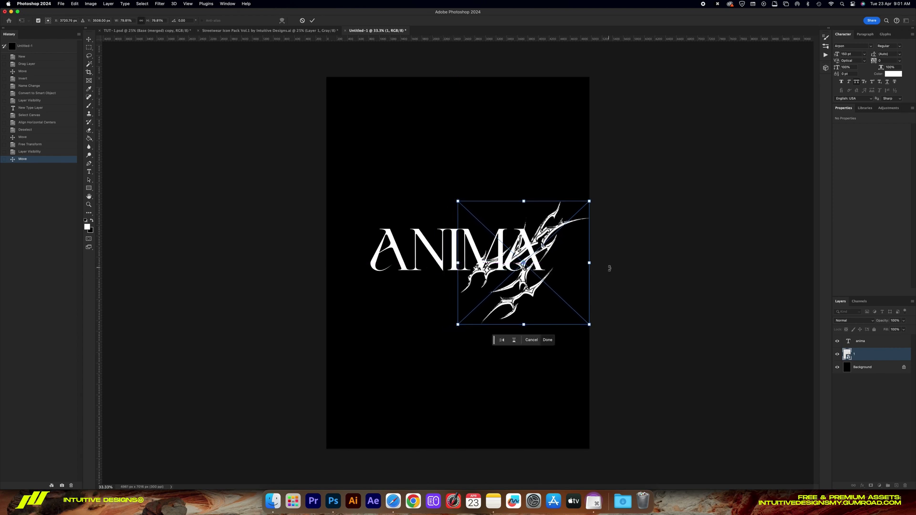
key(Return)
Rotate the element on layer 1 by 180° over the right end of the title
key(super+t)
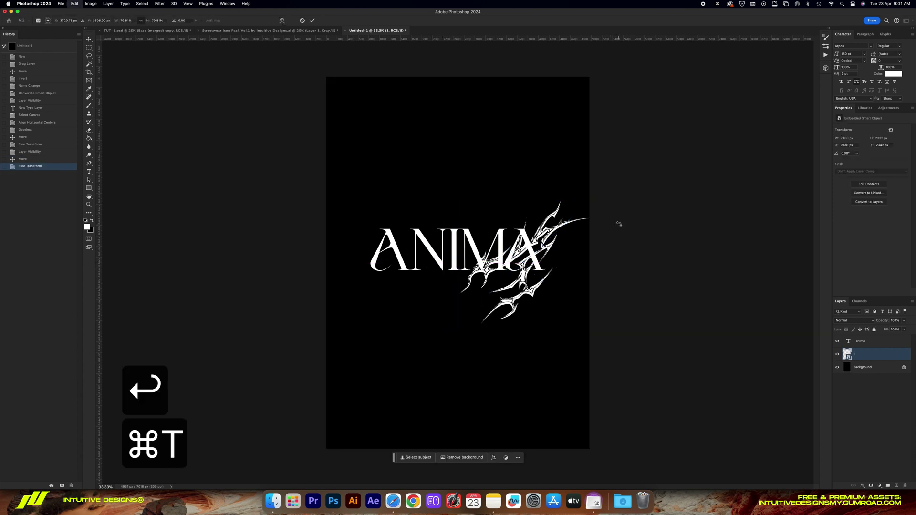
drag(617, 225, 384, 232)
key(Return)
Duplicate the rotated element's layer and rename the duplicate 2
key(super+j)
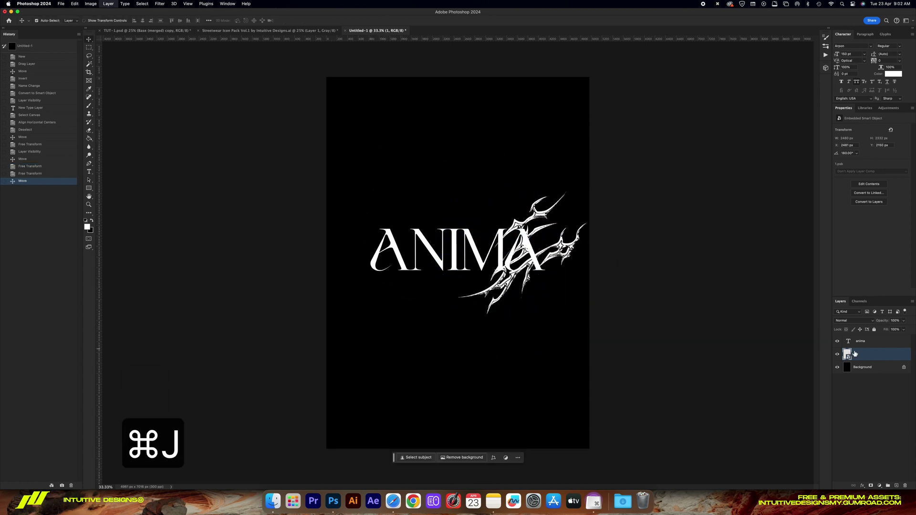
text(2)
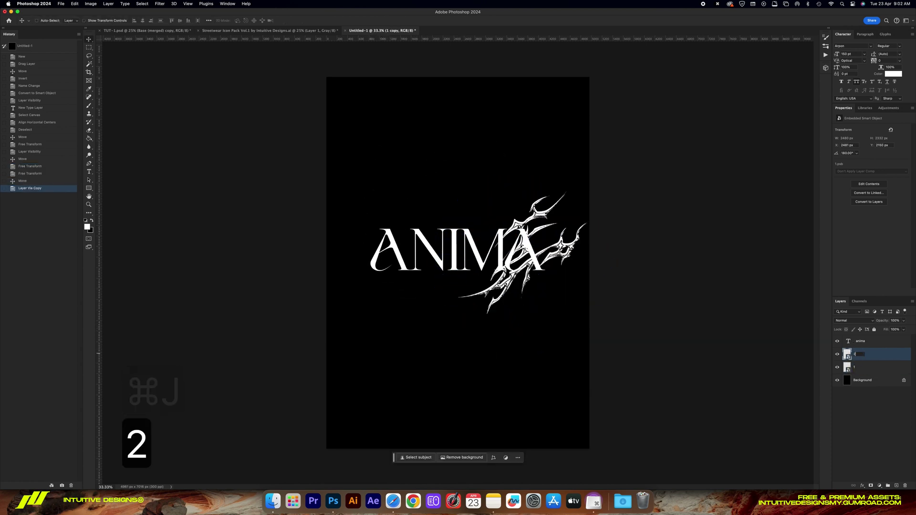
key(Return)
Flip layer 2 horizontally and align it to the canvas's left edge, mirroring the original element
key(super+t)
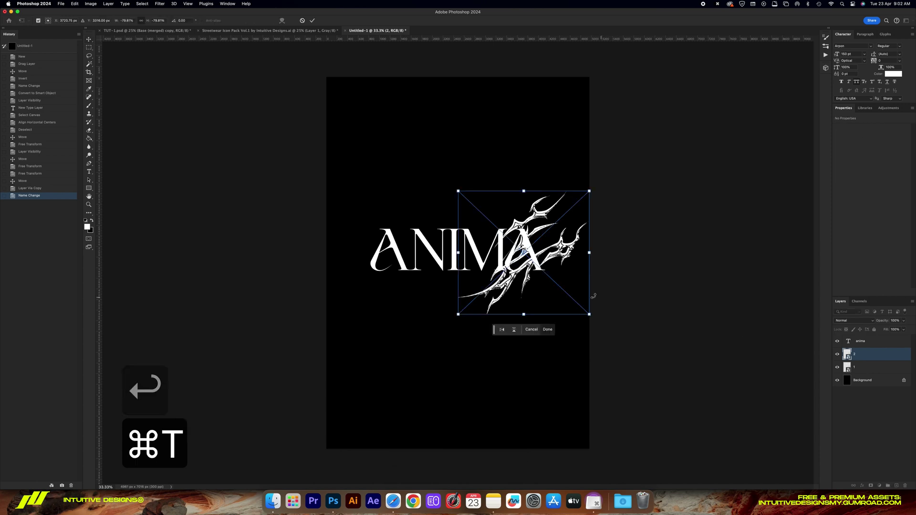
right_click(531, 249)
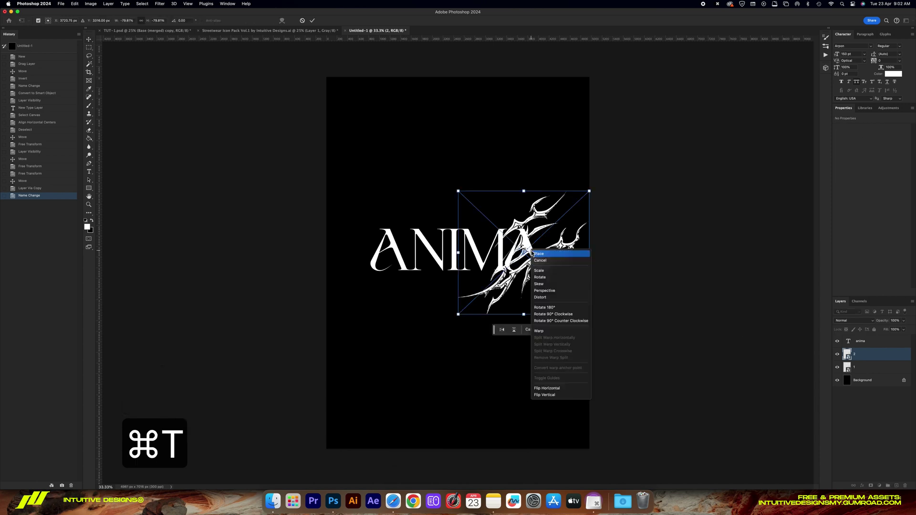
click(565, 390)
key(Return)
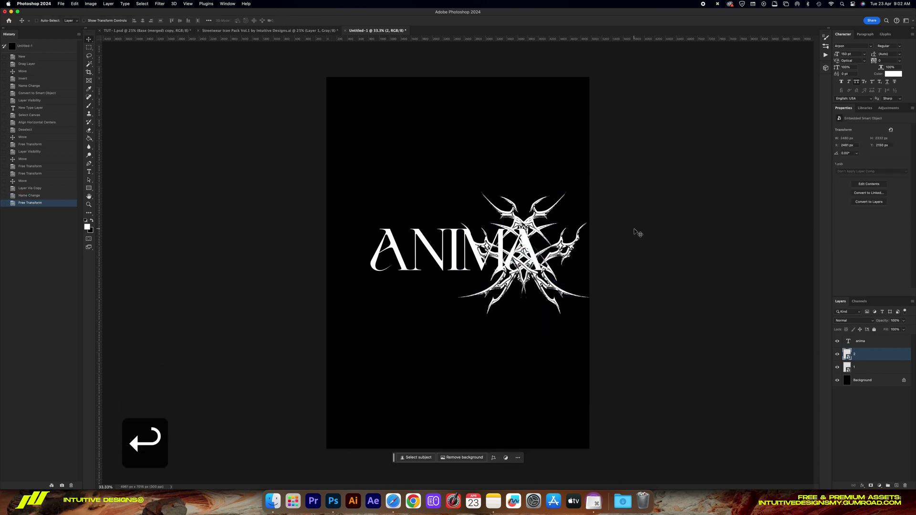
drag(635, 232, 502, 231)
key(super+a)
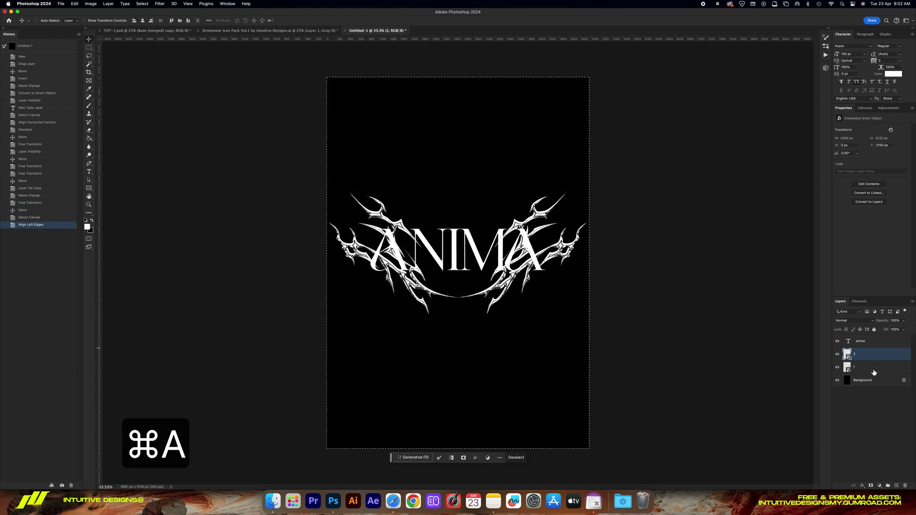
Enlarge the anima title slightly between the two mirrored elements
key(super+t)
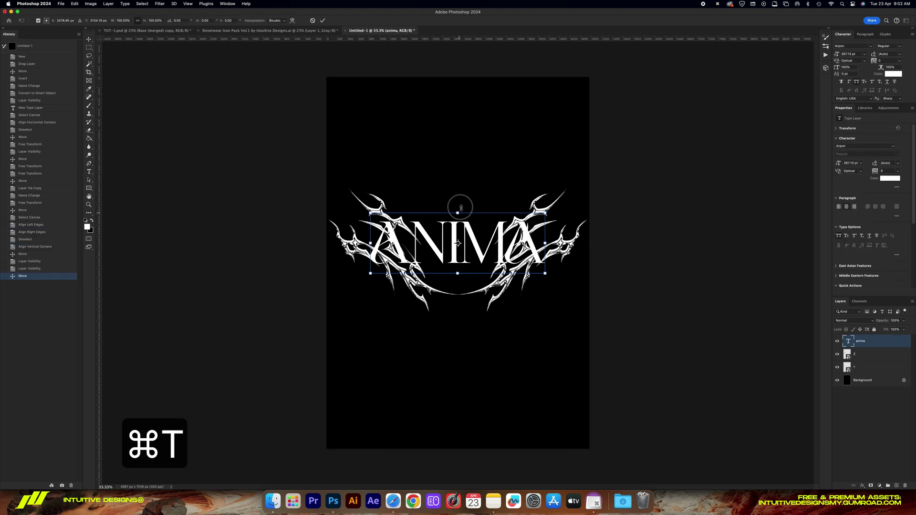
drag(461, 208, 486, 227)
key(Return)
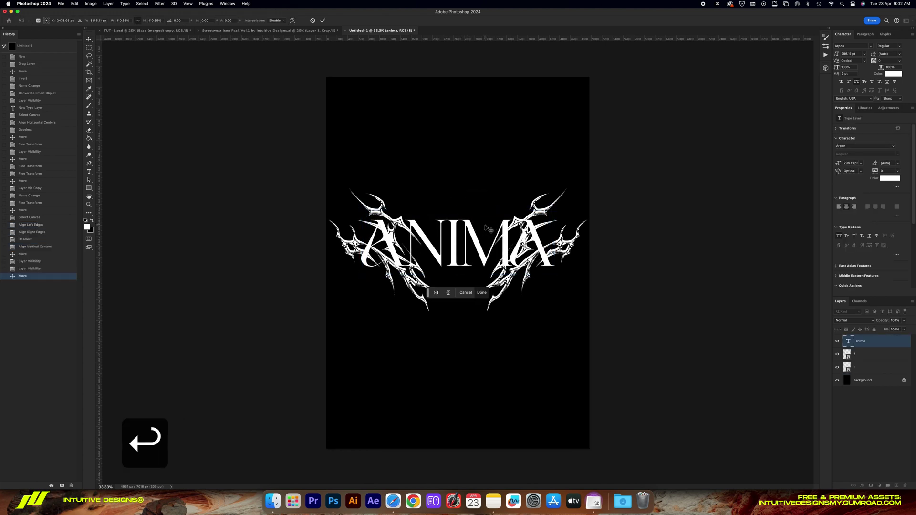
Add a text layer below the emblem, set in Andale Mono Regular at 16 pt
key(super+minus)
key(super+minus)
key(super+minus)
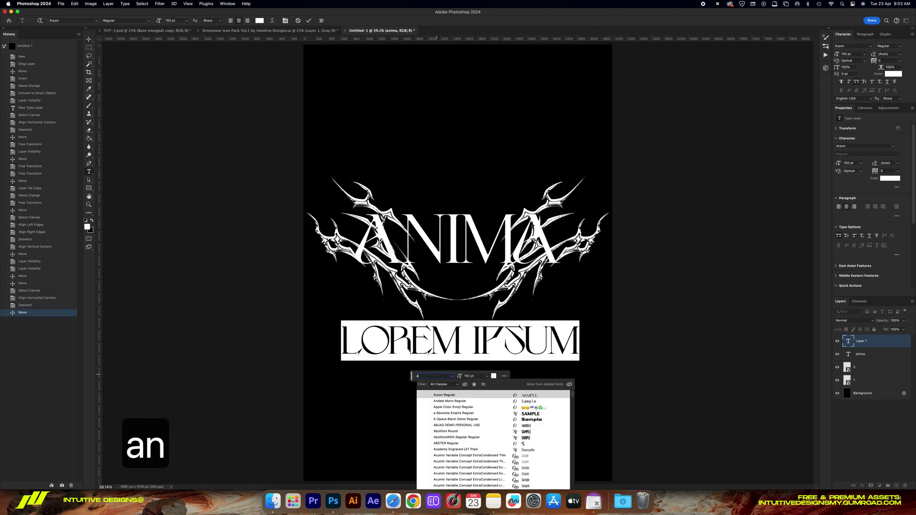
text(ndale)
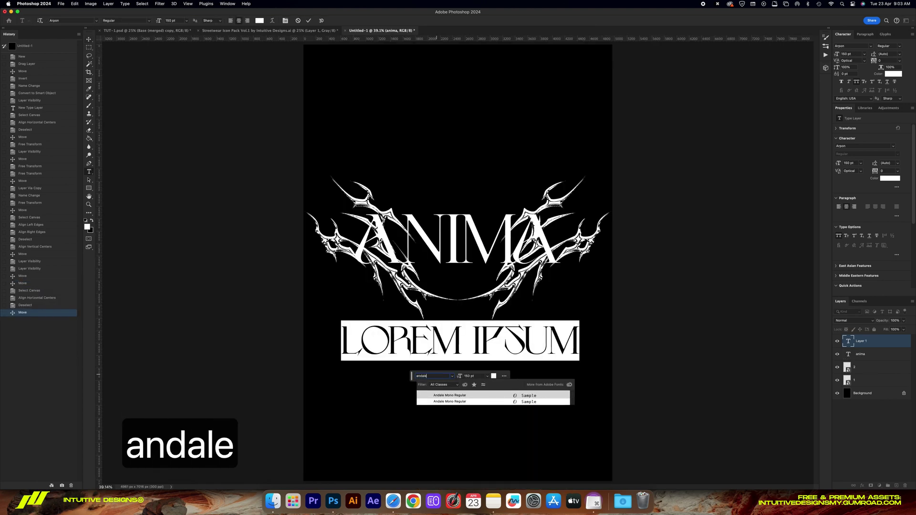
click(448, 395)
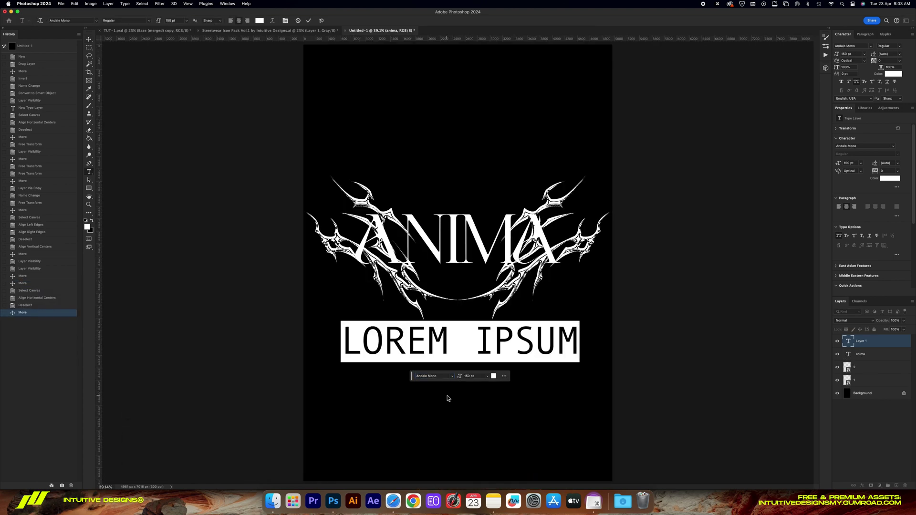
click(487, 378)
click(480, 435)
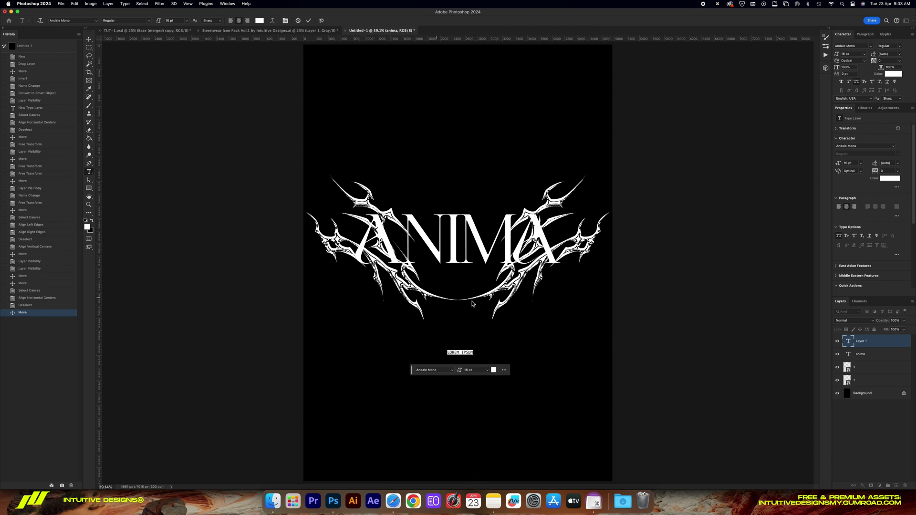
Enter "futro proof" and "43r-001" as a two-line caption in the new text layer
text(futro proof)
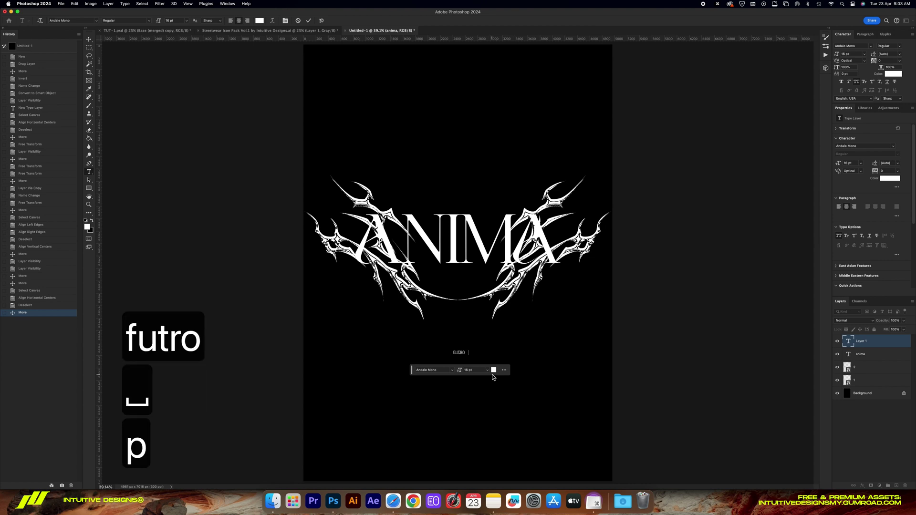
key(Return)
text(43r_)
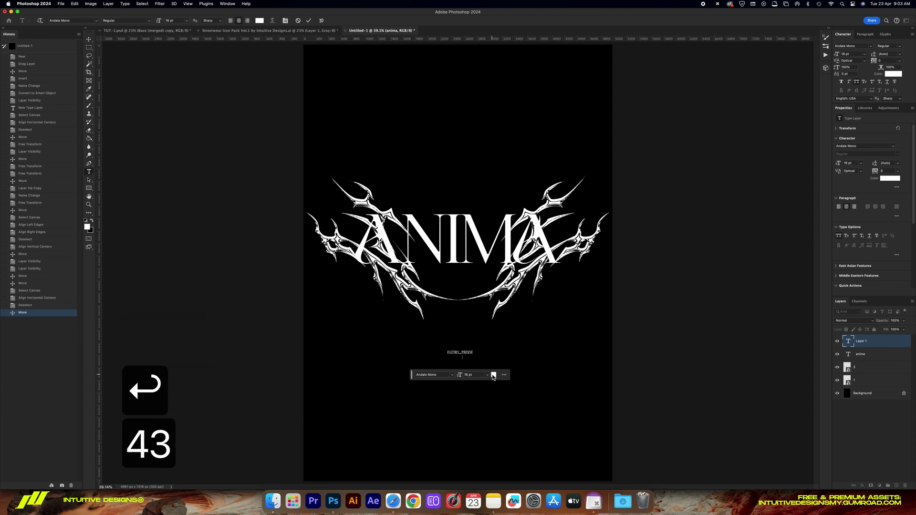
text(001)
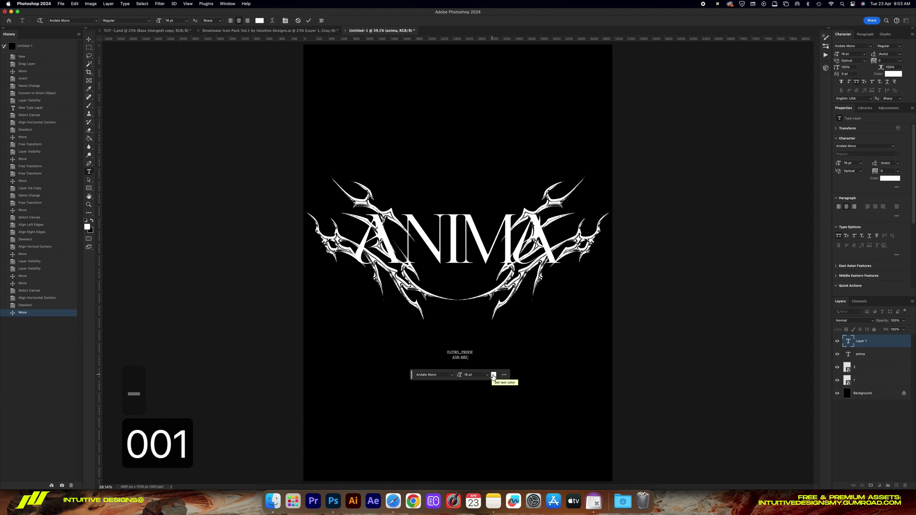
click(310, 21)
Right-align the caption's lines and move it beside the lower part of the left-hand element
click(248, 20)
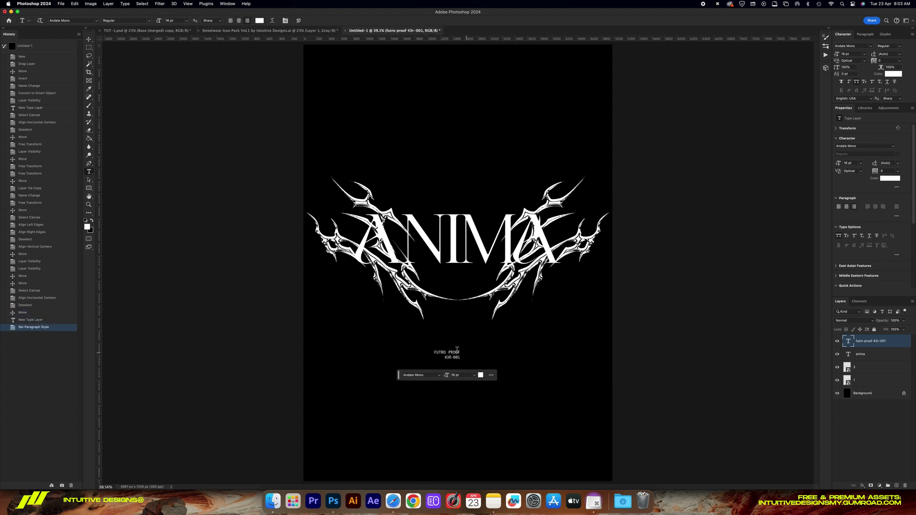
key(v)
drag(481, 356, 413, 317)
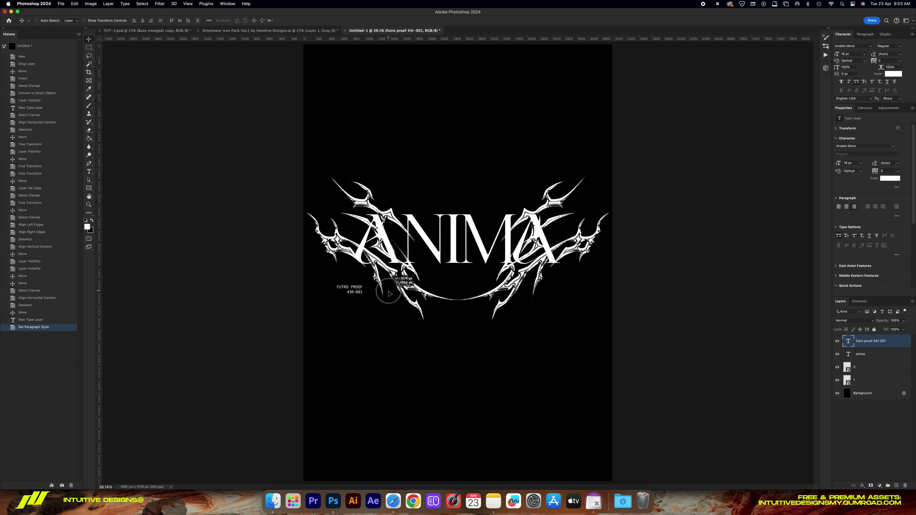
Duplicate the two-line caption and place the copy beside the lower part of the right-hand element
drag(390, 293, 390, 293)
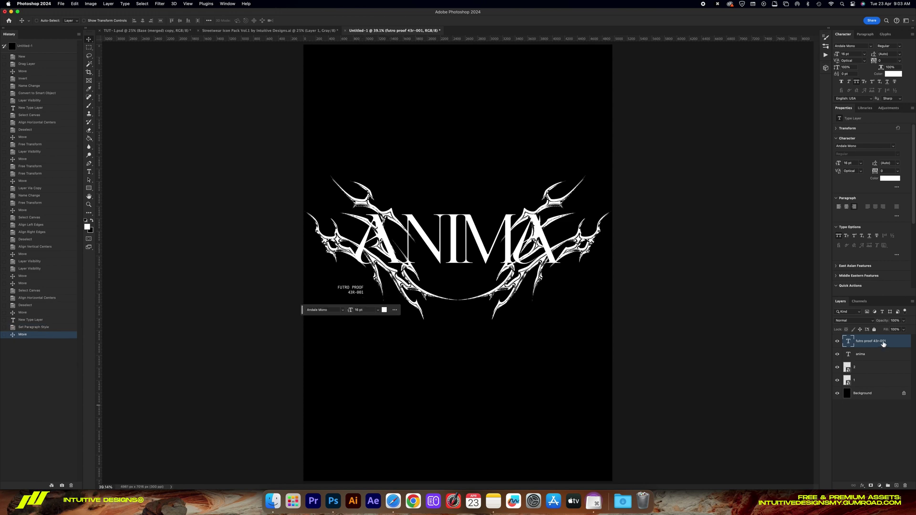
key(super+j)
drag(338, 292, 428, 296)
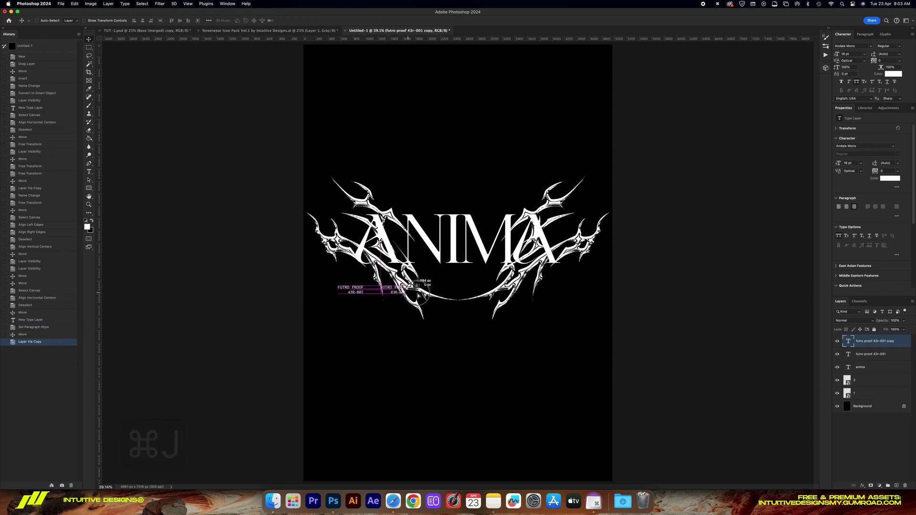
drag(568, 299, 568, 298)
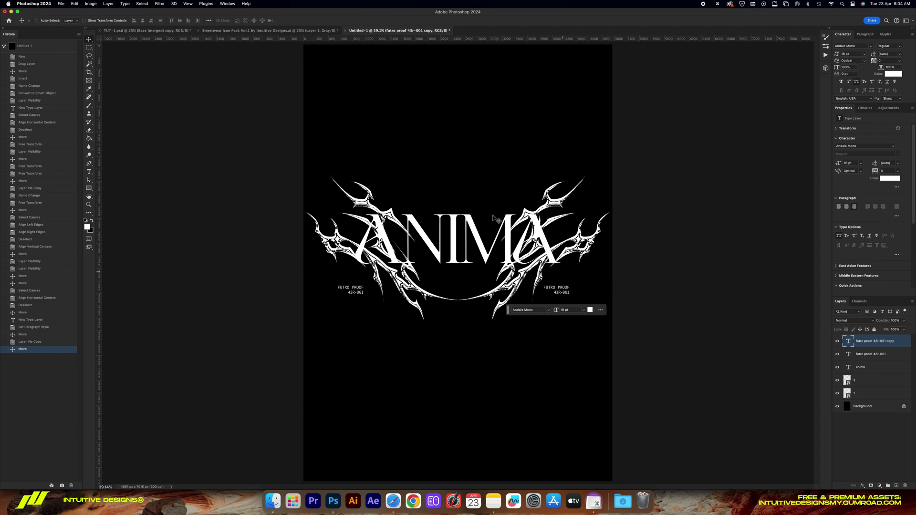
Left-align the right-hand caption and replace its lines with "project gen" and "em-00039"
key(t)
click(231, 20)
text(project gen)
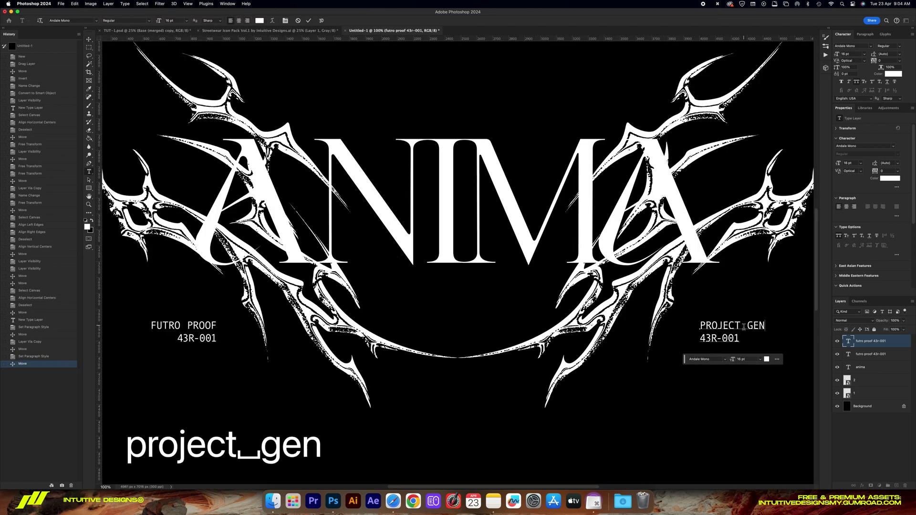
triple_click(726, 338)
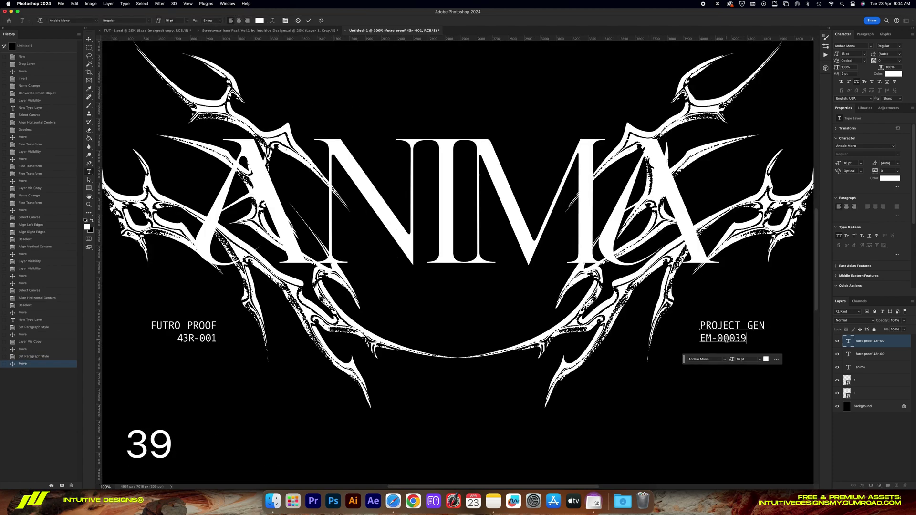
text(em-00039)
key(Escape)
key(super+0)
Duplicate the right-hand caption below the emblem, centre its text, and centre it horizontally on the canvas
key(super+j)
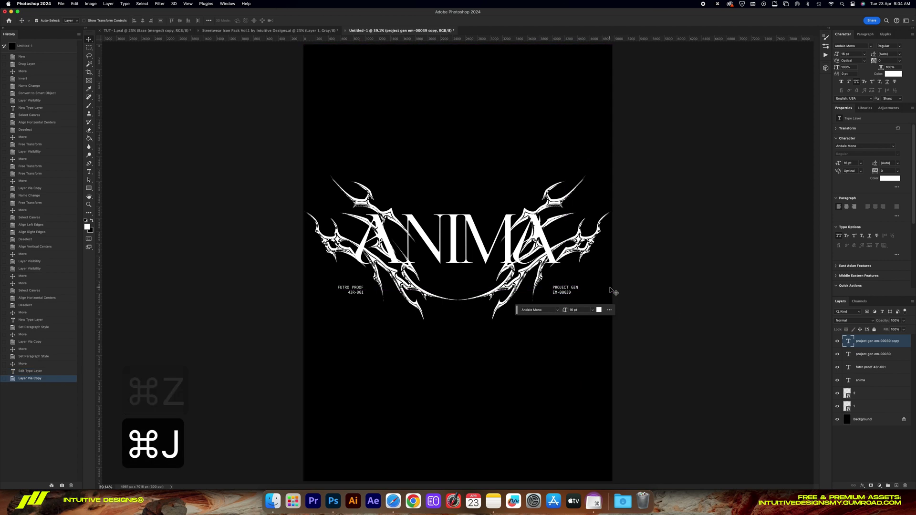
drag(572, 283, 465, 317)
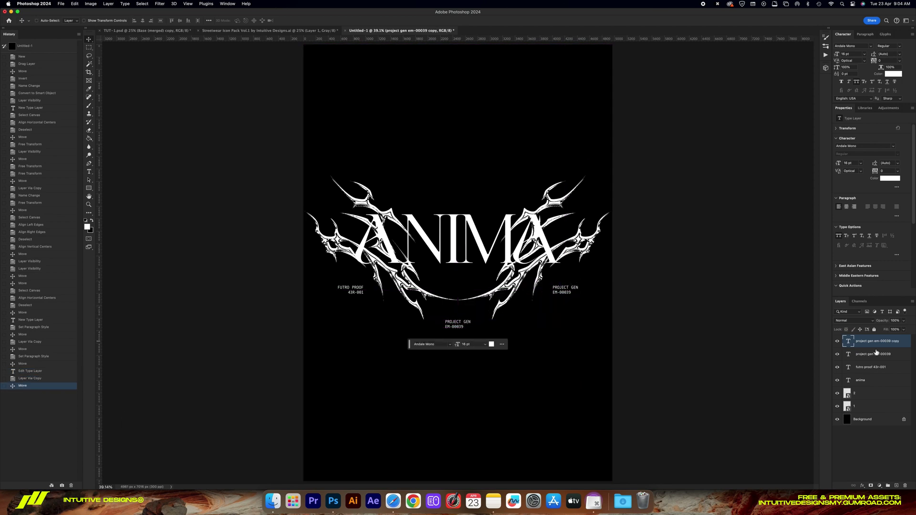
key(t)
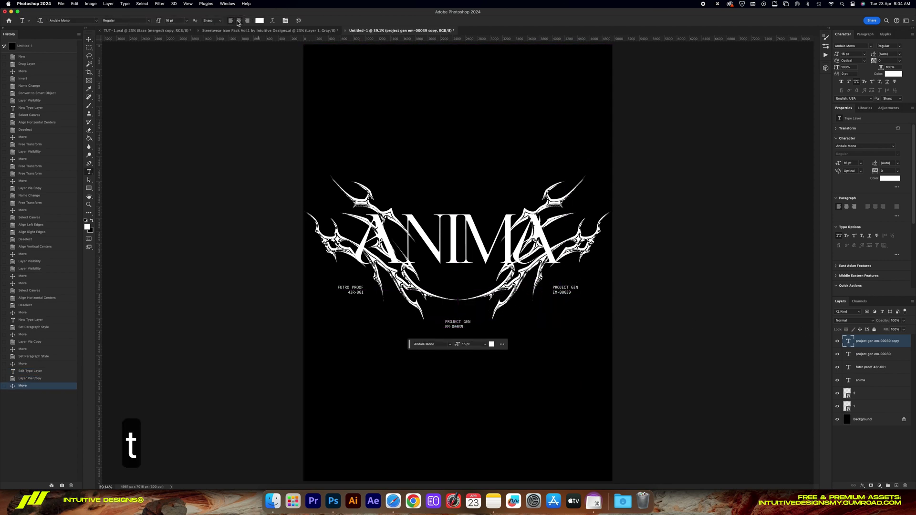
click(238, 21)
key(v)
key(super+a)
click(142, 20)
key(super+d)
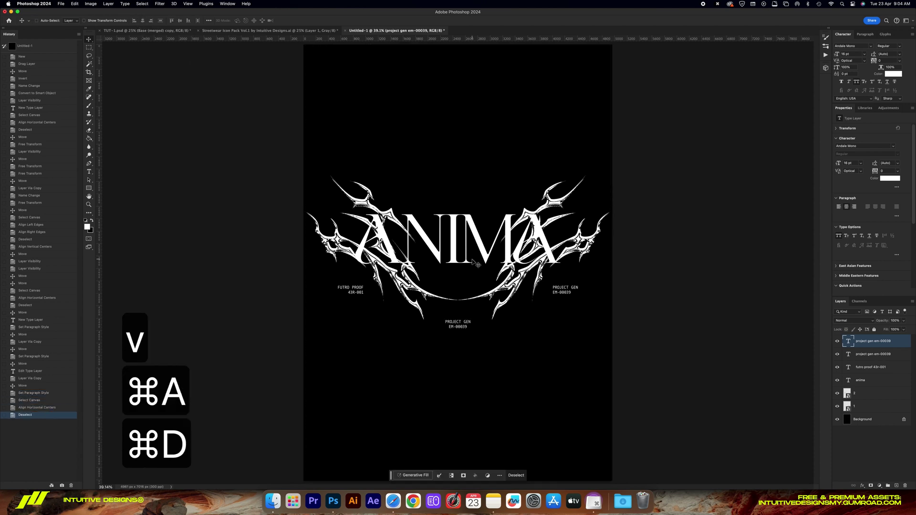
Replace the lower centre caption with two widely spaced plus signs at 30 pt
double_click(848, 341)
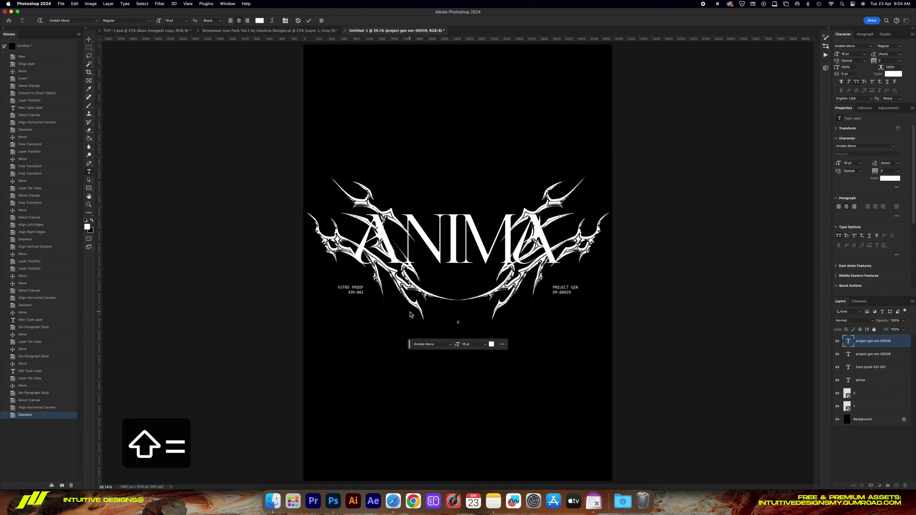
text(++)
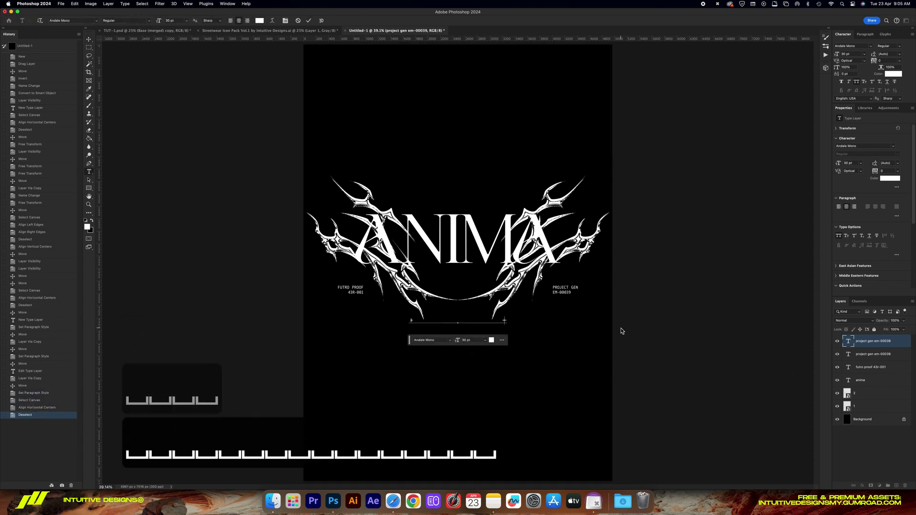
key(BackSpace)
key(BackSpace)
key(BackSpace)
click(309, 20)
Raise the pair of plus signs slightly, adjust the spacing between them, and centre the layer horizontally on the canvas
key(v)
mouse_move(583, 319)
mouse_down()
mouse_move(582, 296)
mouse_move(583, 310)
mouse_up()
double_click(542, 309)
click(540, 310)
click(308, 21)
key(super+a)
click(143, 20)
key(super+d)
key(super+equal)
key(super+equal)
key(super+equal)
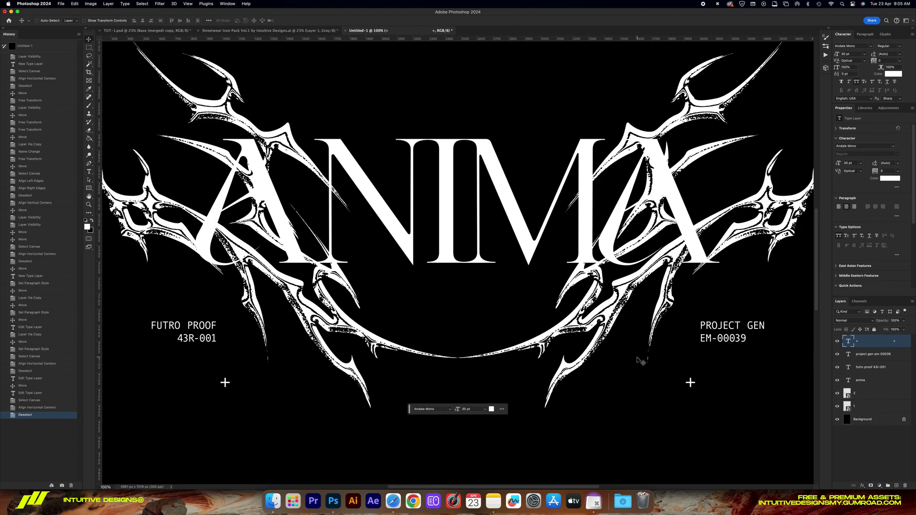
super+click(766, 338)
key(super+z)
key(super+minus)
key(super+minus)
key(super+minus)
key(super+d)
Duplicate the plus-sign layer and move the copy up beside the upper part of the emblem
click(886, 342)
key(super+j)
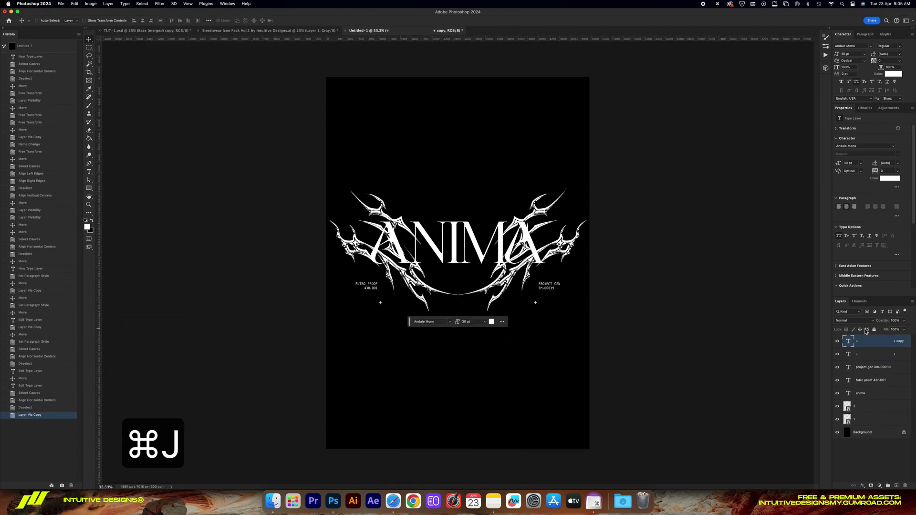
drag(599, 303, 600, 188)
key(alt+shift+bracketleft)
drag(618, 257, 617, 254)
super+click(535, 186)
drag(548, 167, 548, 187)
Widen the spacing between the upper plus signs and adjust their height beside the mirrored elements
double_click(536, 205)
click(534, 205)
click(605, 170)
drag(609, 170, 609, 179)
key(super+minus)
key(super+0)
Duplicate the right-hand caption, move the copy above the middle of the title, and centre its text
super+click(565, 289)
key(super+j)
drag(565, 289, 482, 188)
click(239, 20)
key(v)
Replace the upper caption with "eden dept© industry" over "2024" and nudge it into place above the title
double_click(848, 366)
text(eden_dept© industry)
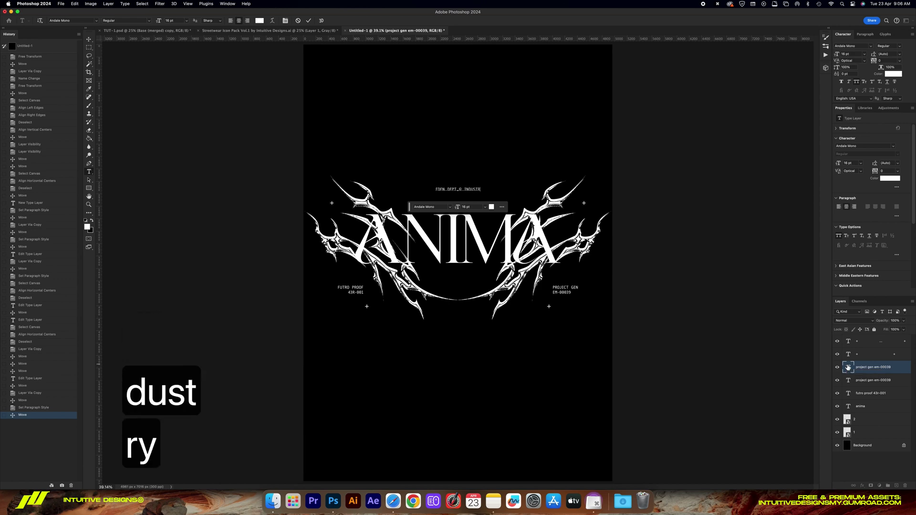
key(Return)
text(2024)
key(Escape)
key(v)
drag(517, 176, 501, 211)
key(super+minus)
key(super+minus)
key(super+plus)
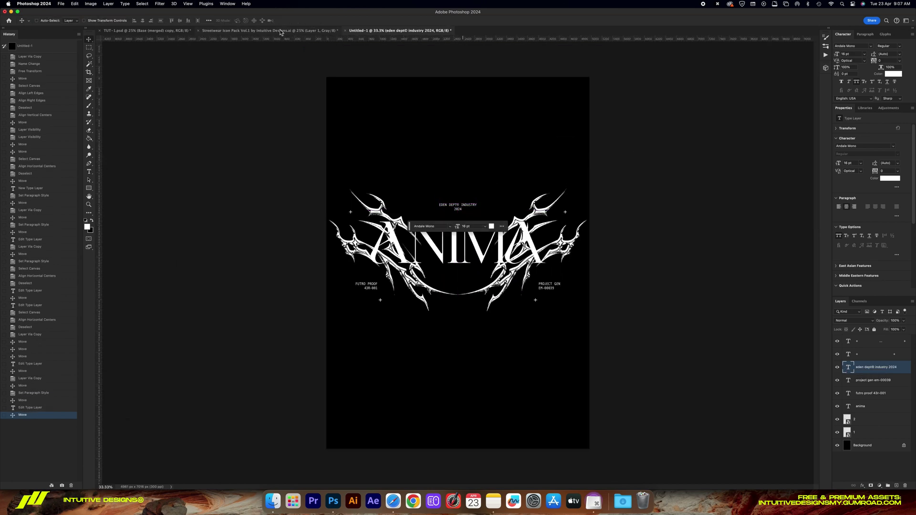
Copy the X-shaped icon from the Streetwear Icon Pack document into the design as an inverted smart object
click(280, 30)
key(super+0)
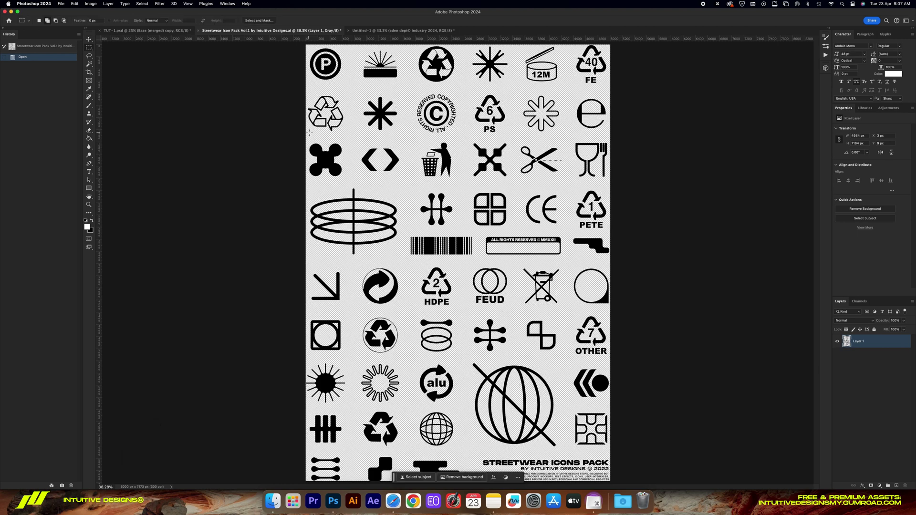
drag(467, 135, 512, 182)
key(super+c)
key(super+v)
key(v)
Scale down the pasted icon, place it below the title, and centre it horizontally on the canvas
key(super+t)
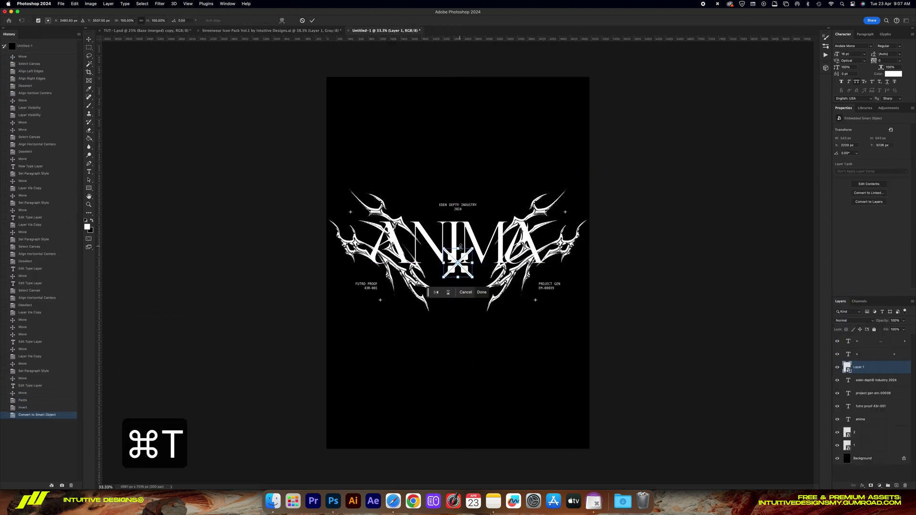
drag(482, 243, 482, 258)
key(super+d)
key(super+t)
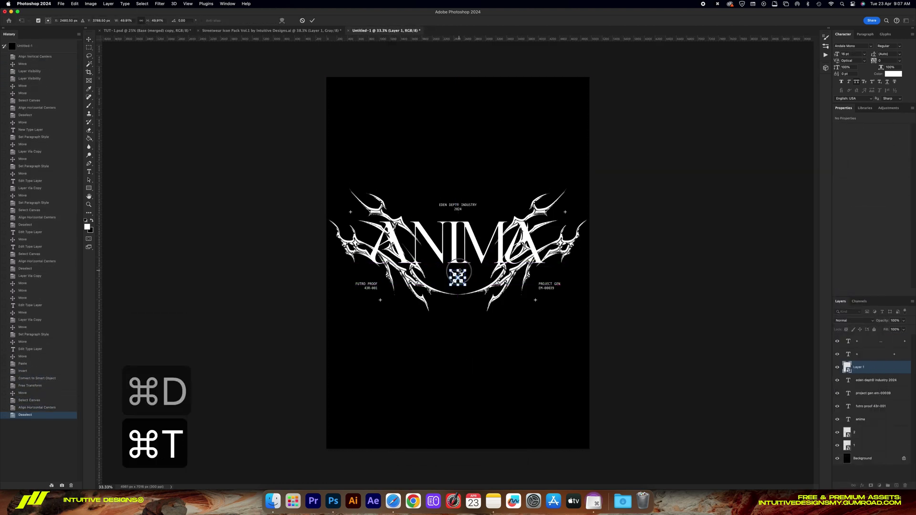
key(Return)
key(super+0)
key(super+minus)
Move the left and right side captions slightly upward together
click(873, 393)
shift+click(873, 406)
drag(595, 276, 561, 281)
key(super+minus)
key(super+0)
key(super+minus)
Spread the two side captions outward and align them with each other by their vertical centres
click(871, 394)
click(872, 406)
drag(437, 246, 431, 245)
click(873, 393)
drag(596, 275, 610, 268)
shift+click(871, 406)
click(179, 20)
key(super+d)
click(875, 354)
key(super+0)
key(super+minus)
key(super+minus)
key(super+minus)
key(super+0)
key(super+1)
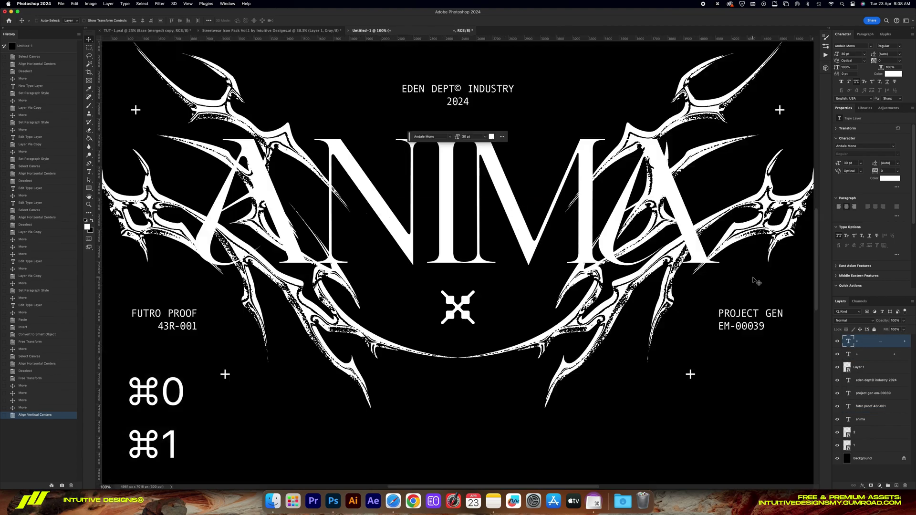
Rename the icon's layer as Icon
double_click(858, 367)
text(Icon)
key(Return)
Group the plus-sign, icon and caption layers and name the group Subtext
click(876, 341)
shift+click(871, 406)
key(super+g)
double_click(861, 338)
text(Subtext)
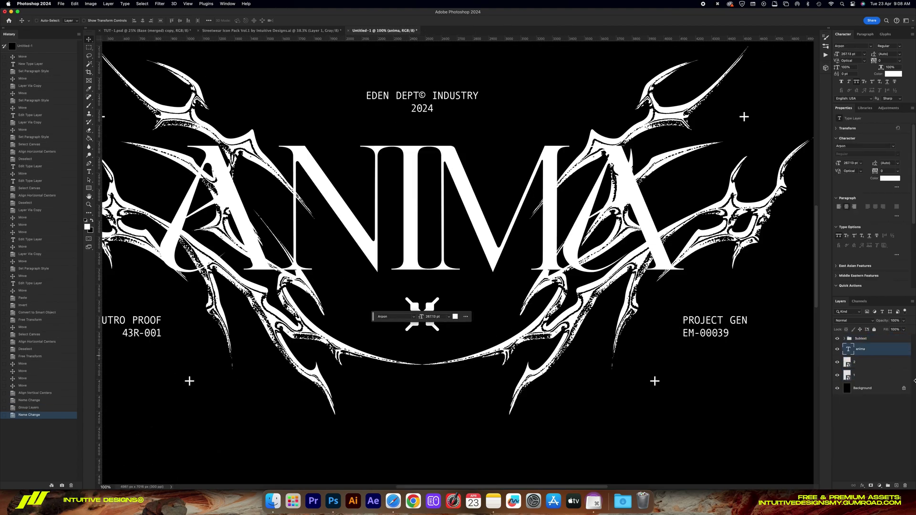